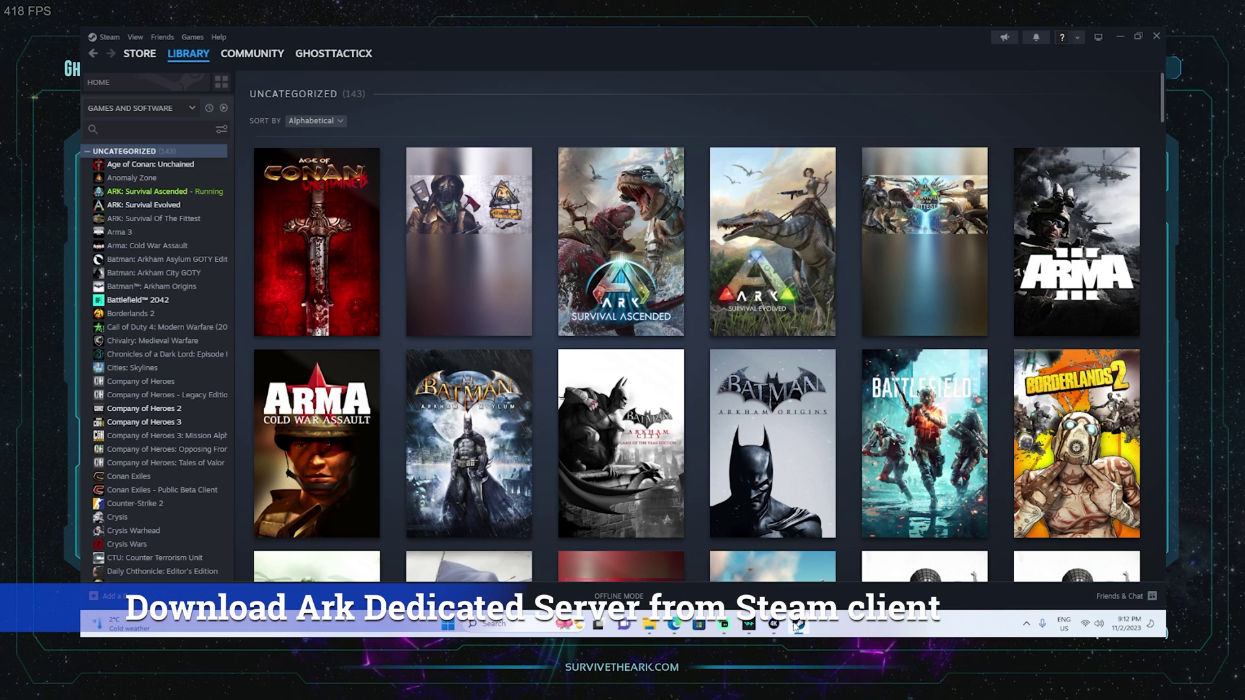
Include Tools in the library filter and open the ARK: Survival Ascended Dedicated Server page.
{"action": "left_click", "coordinate": [109, 37]}
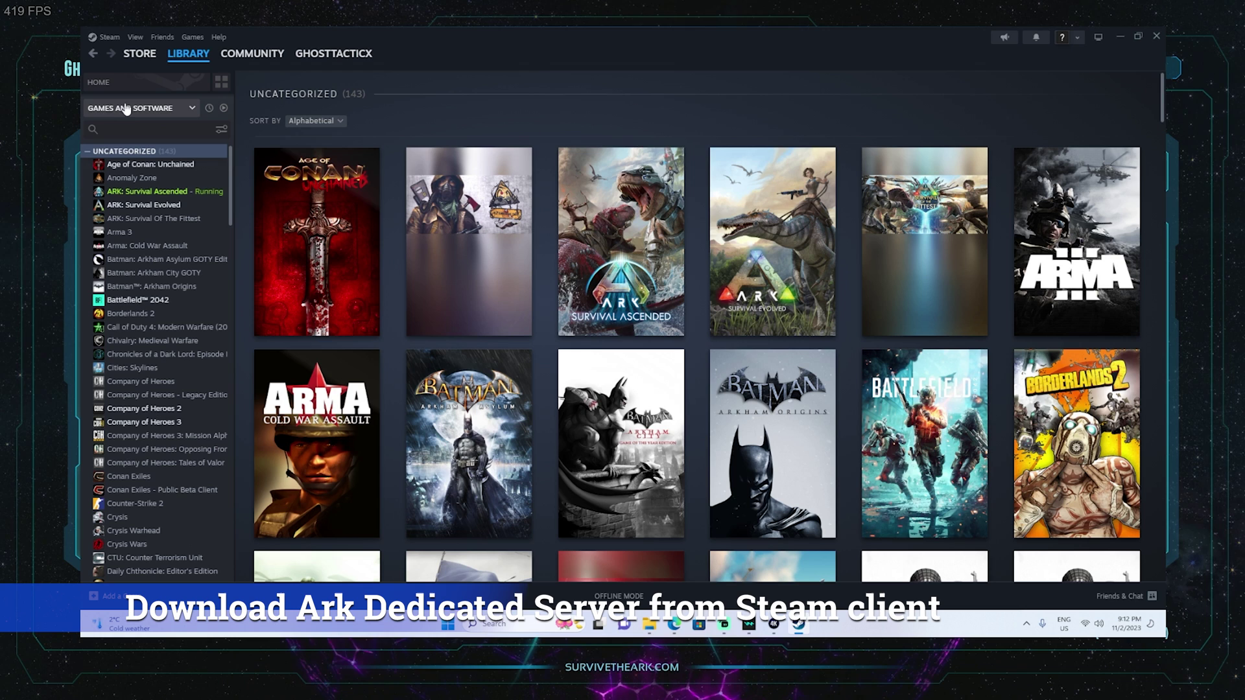
{"action": "left_click", "coordinate": [187, 108]}
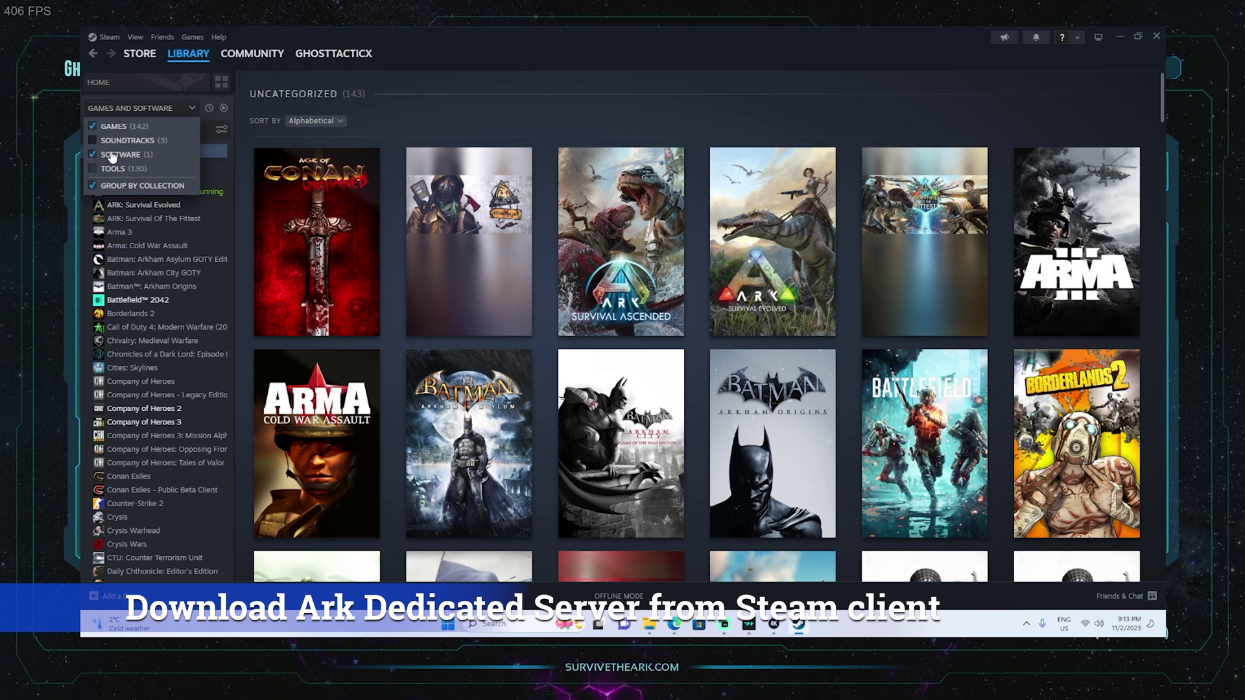
{"action": "left_click", "coordinate": [93, 169]}
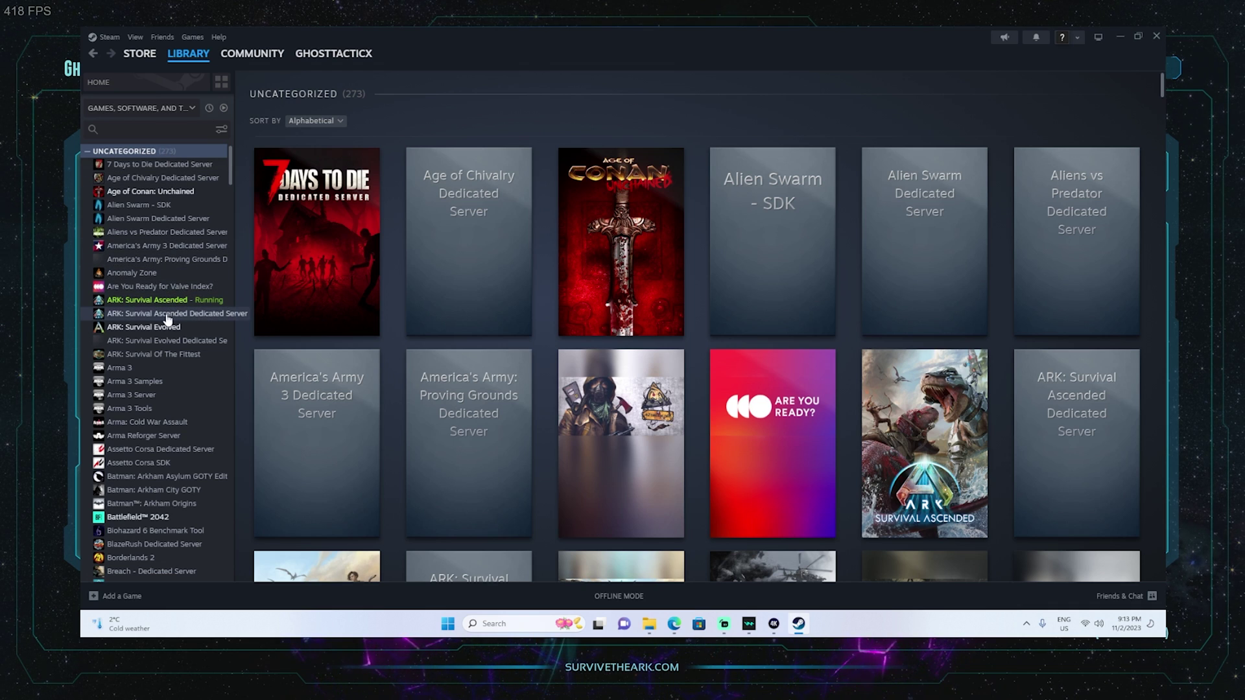
{"action": "left_click", "coordinate": [167, 316]}
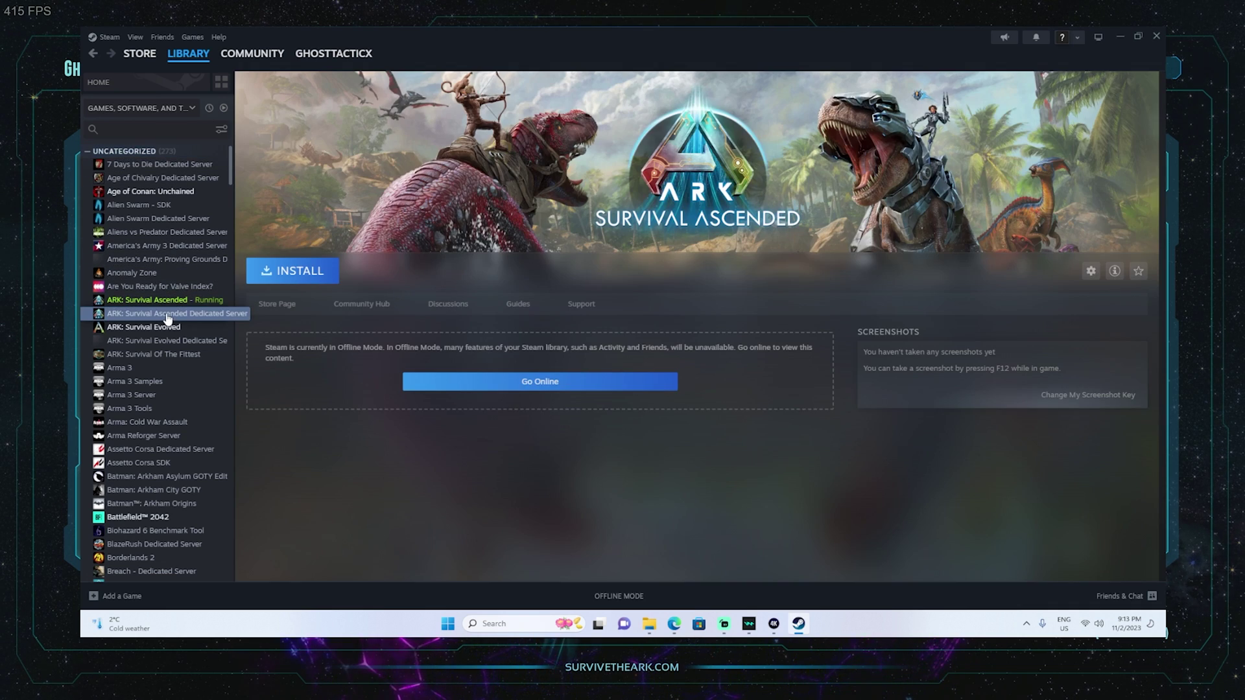
After the offline install fails, switch Steam online and install the dedicated server.
{"action": "left_click", "coordinate": [300, 272]}
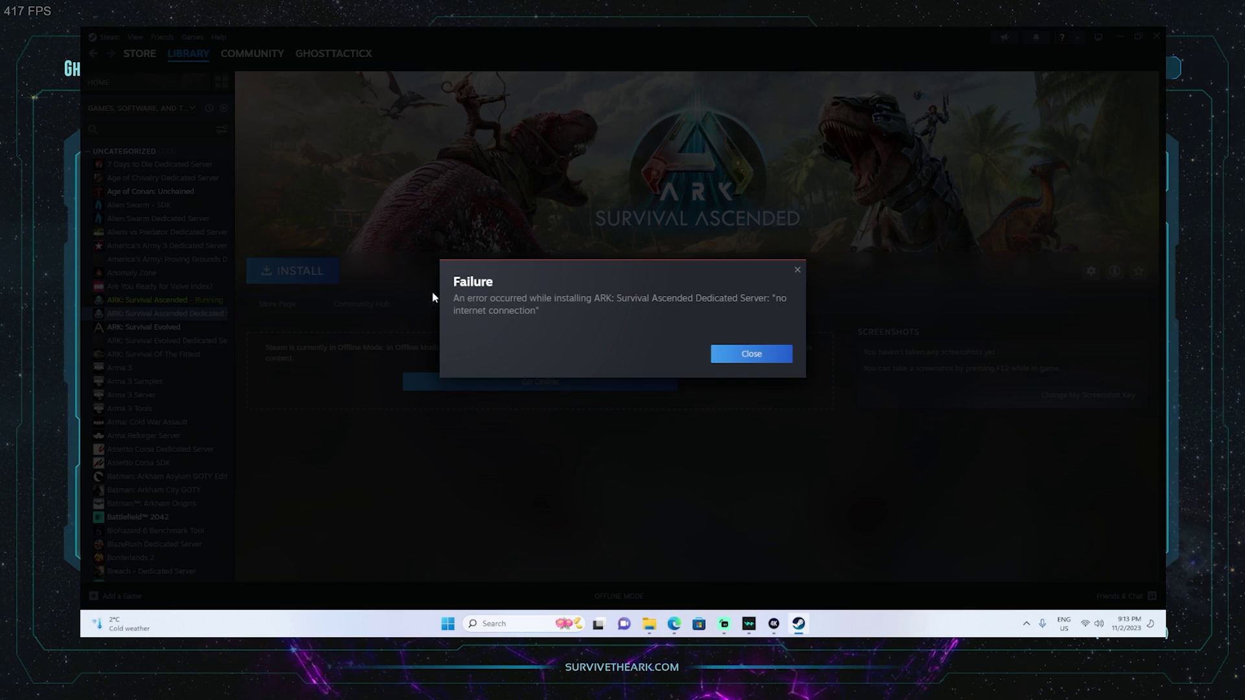
{"action": "left_click", "coordinate": [752, 354]}
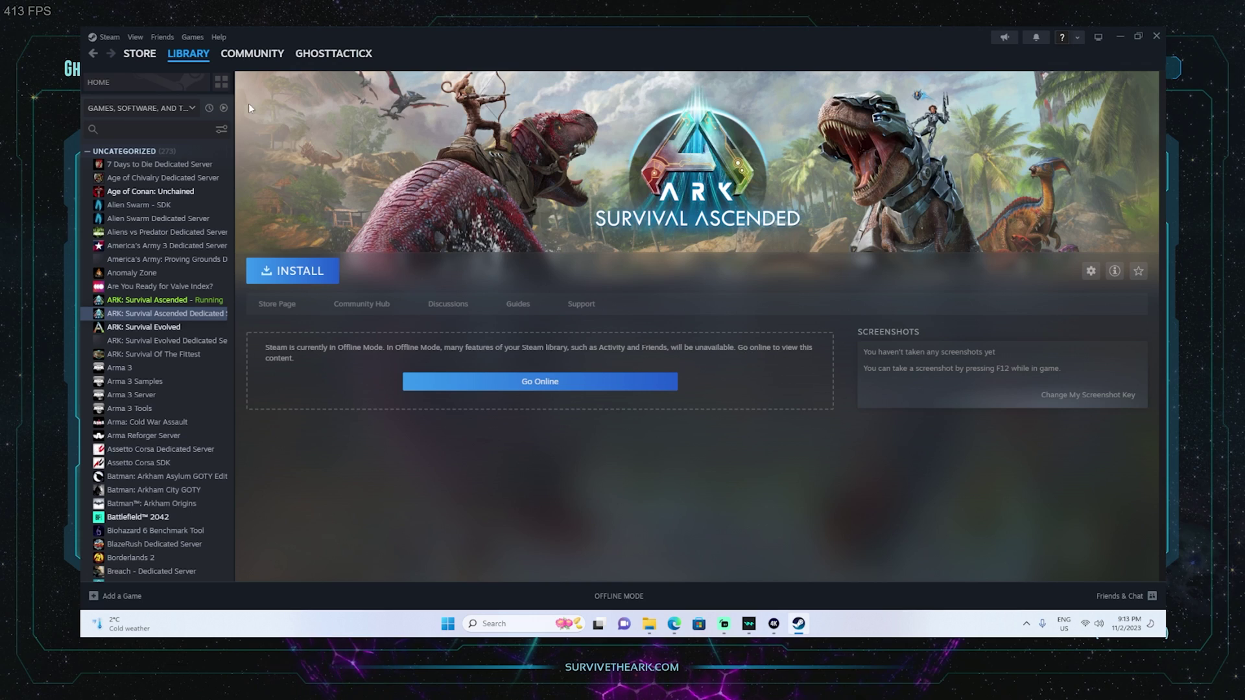
{"action": "left_click", "coordinate": [109, 38]}
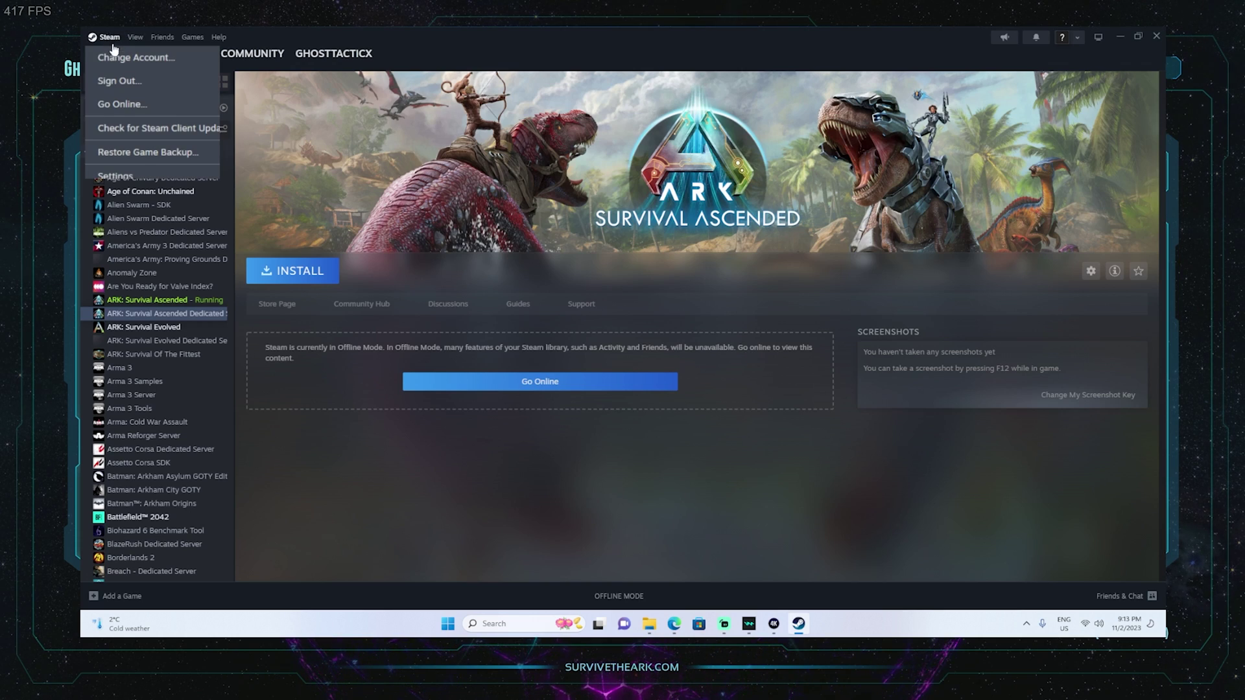
{"action": "left_click", "coordinate": [126, 107]}
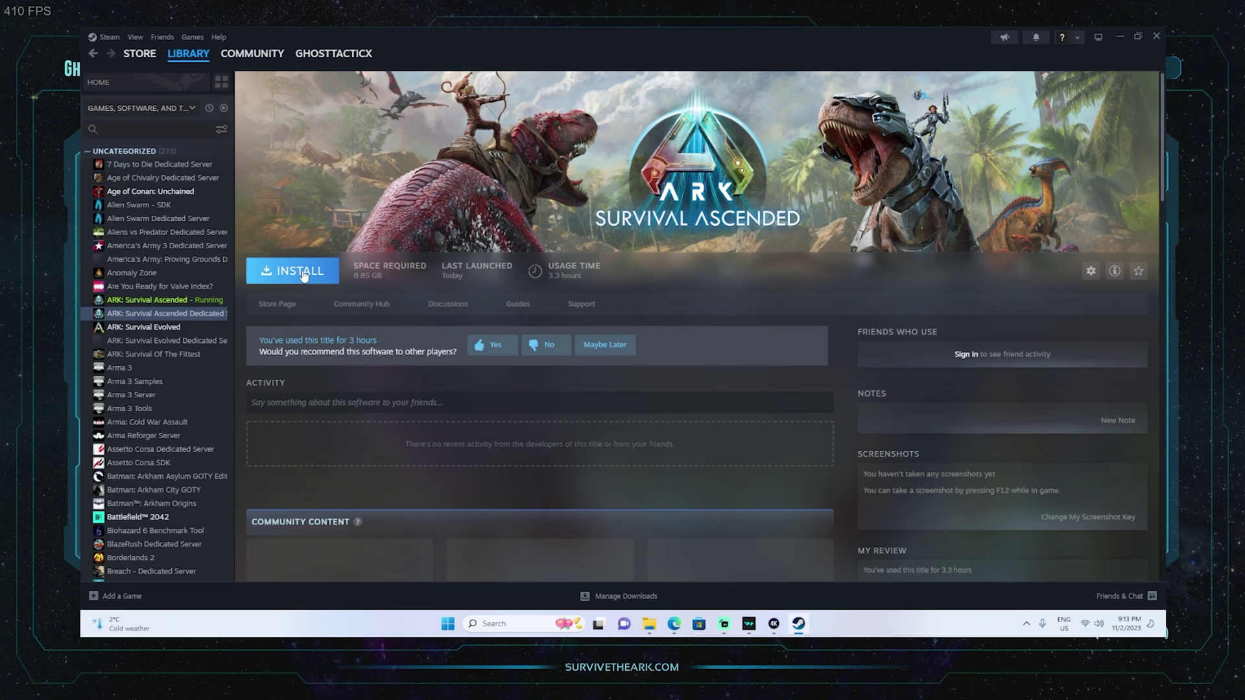
{"action": "left_click", "coordinate": [302, 271]}
{"action": "left_click", "coordinate": [603, 422]}
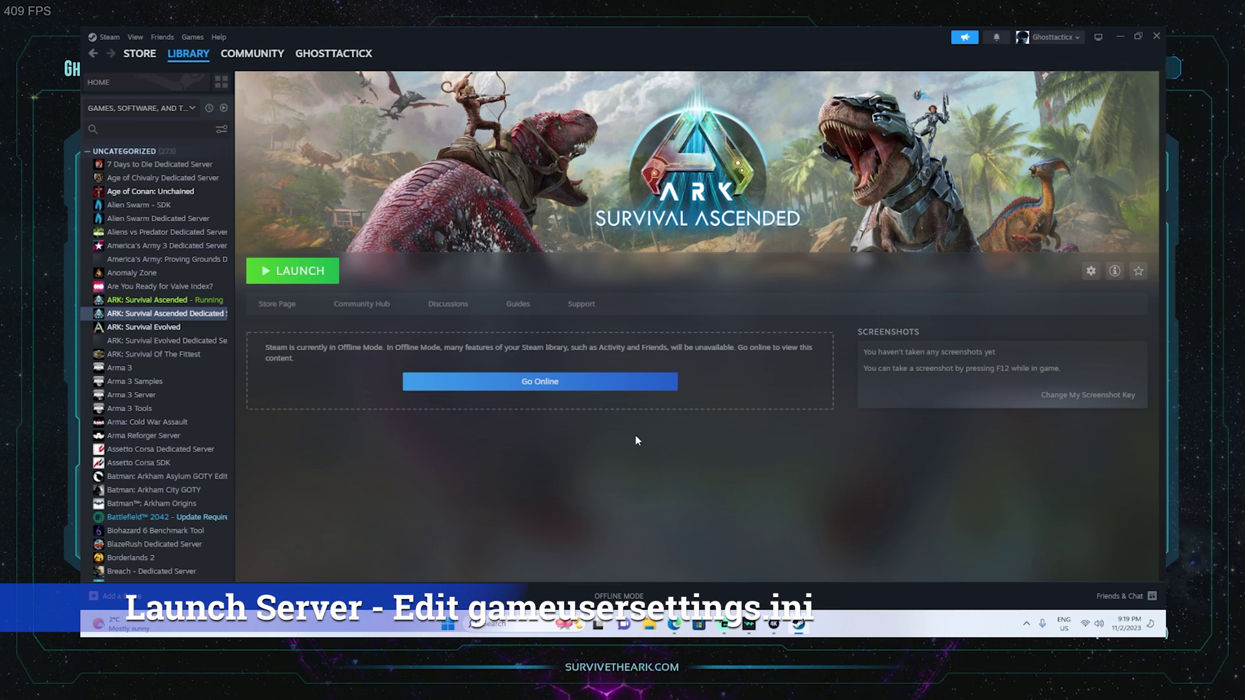
Launch the dedicated server with Play, then close its console once TheIsland_WP starts.
{"action": "left_click", "coordinate": [301, 275]}
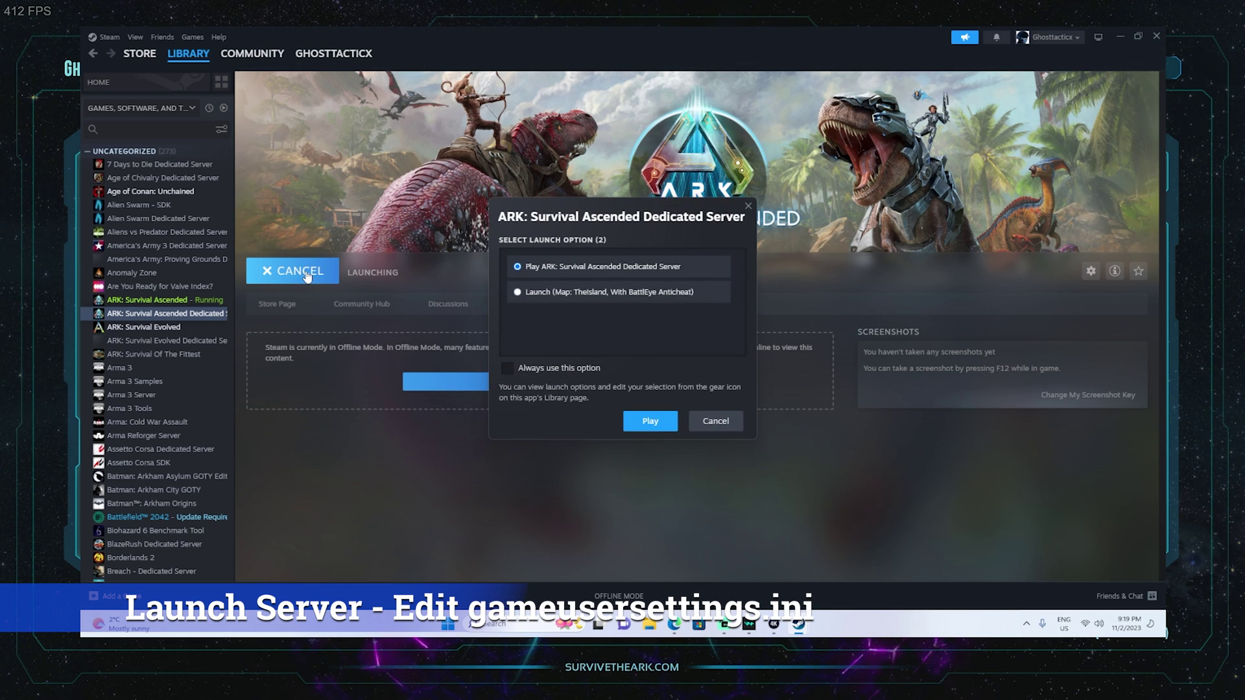
{"action": "left_click", "coordinate": [645, 419]}
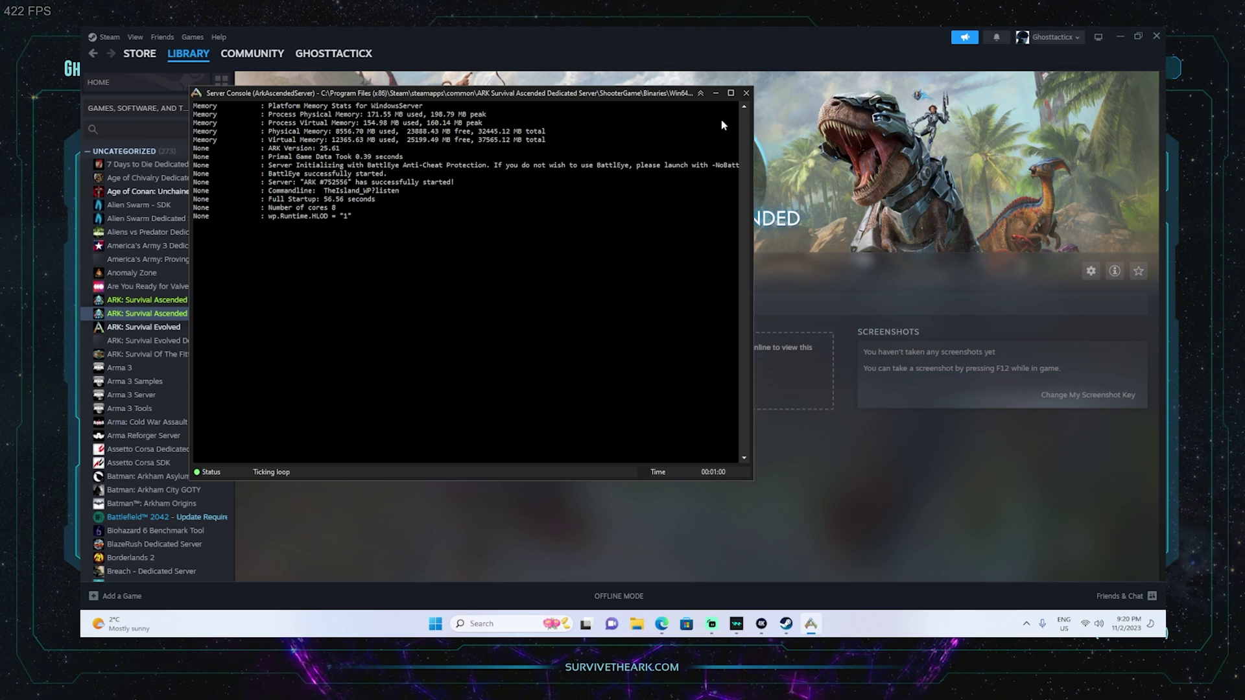
{"action": "left_click", "coordinate": [747, 95]}
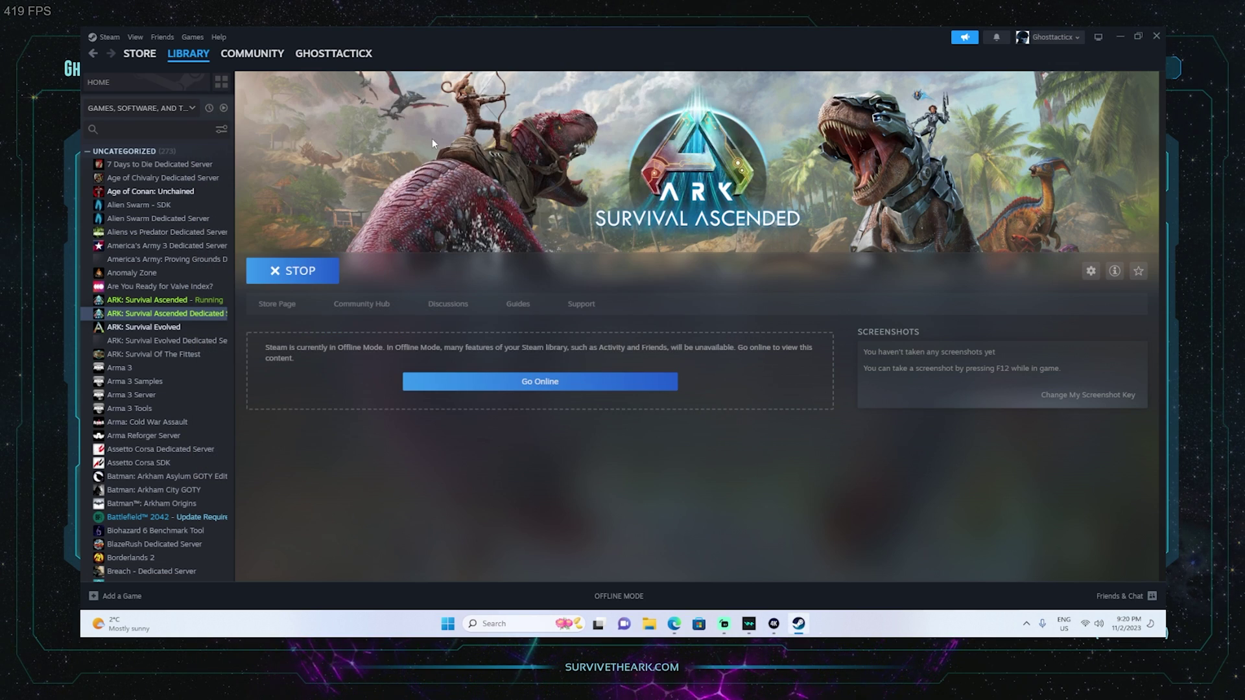
{"action": "mouse_move", "coordinate": [188, 59]}
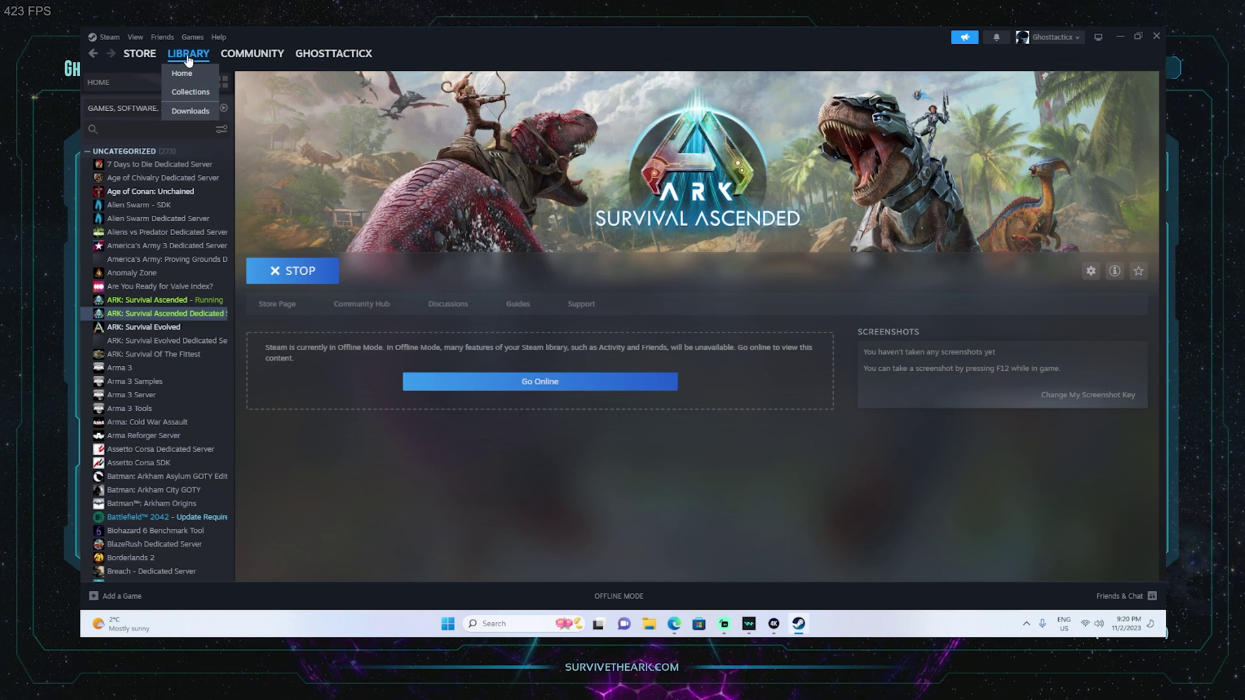
Browse the server's local files and open ShooterGame\Saved\Config\WindowsServer\GameUserSettings in Notepad.
{"action": "right_click", "coordinate": [166, 315]}
{"action": "mouse_move", "coordinate": [195, 381]}
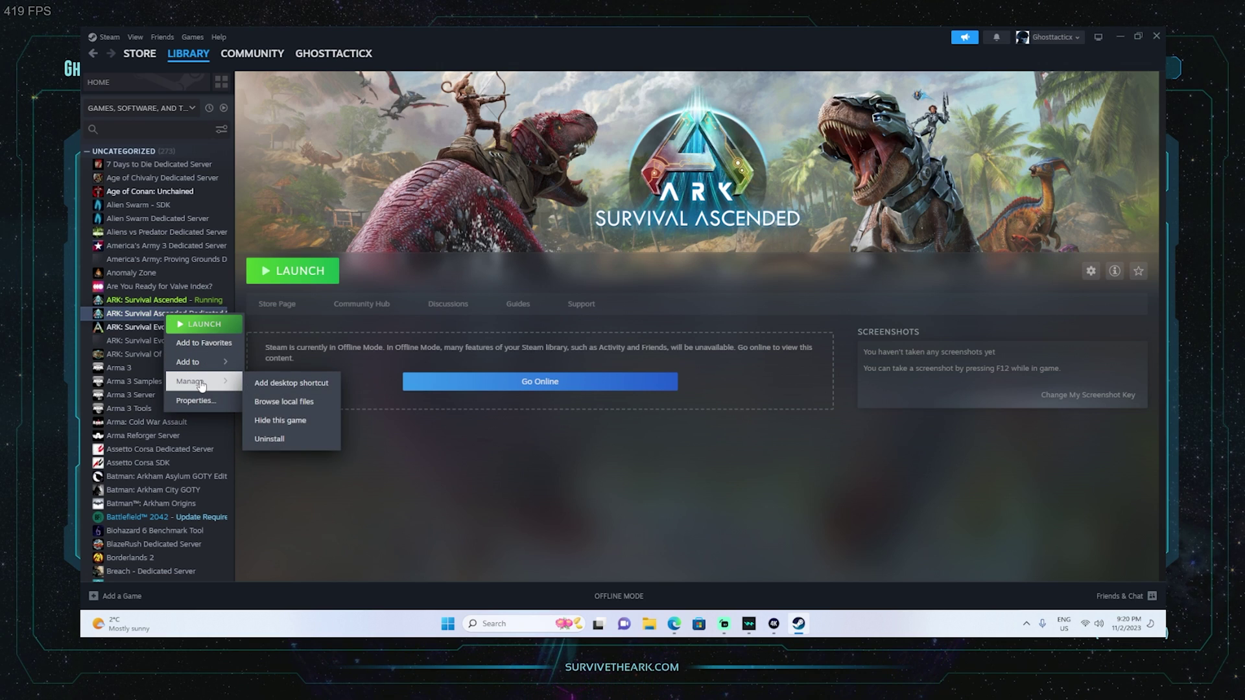
{"action": "left_click", "coordinate": [300, 403]}
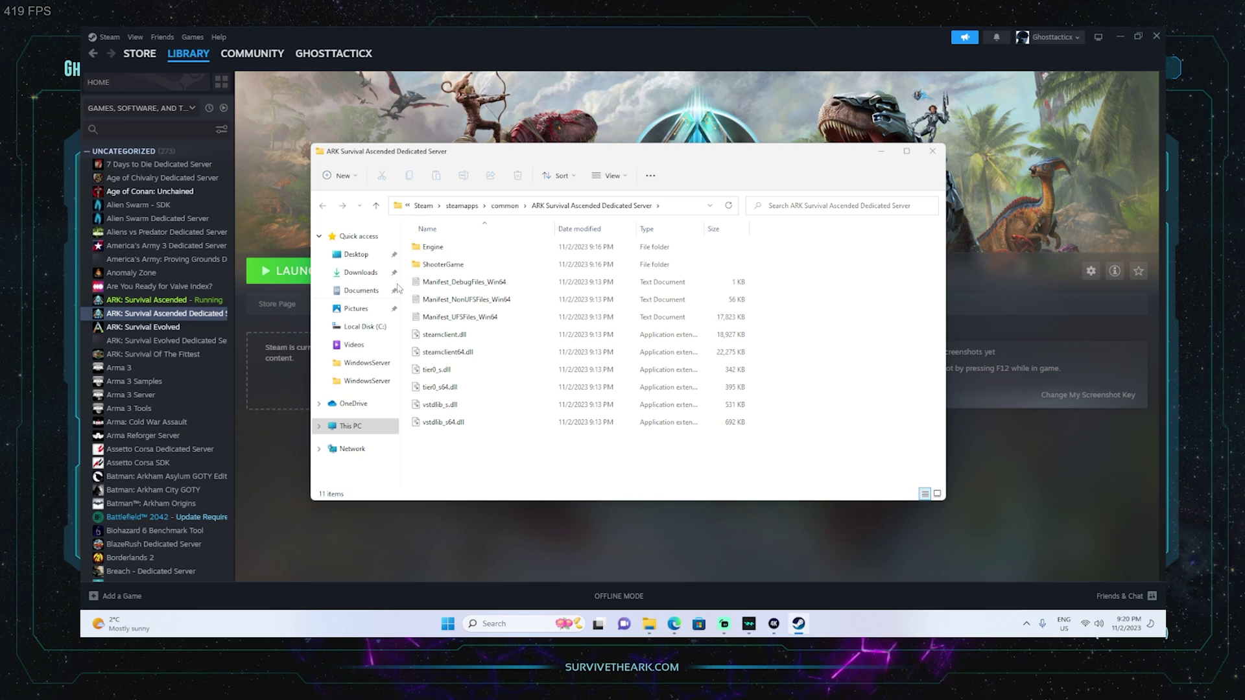
{"action": "double_click", "coordinate": [456, 269]}
{"action": "double_click", "coordinate": [450, 301]}
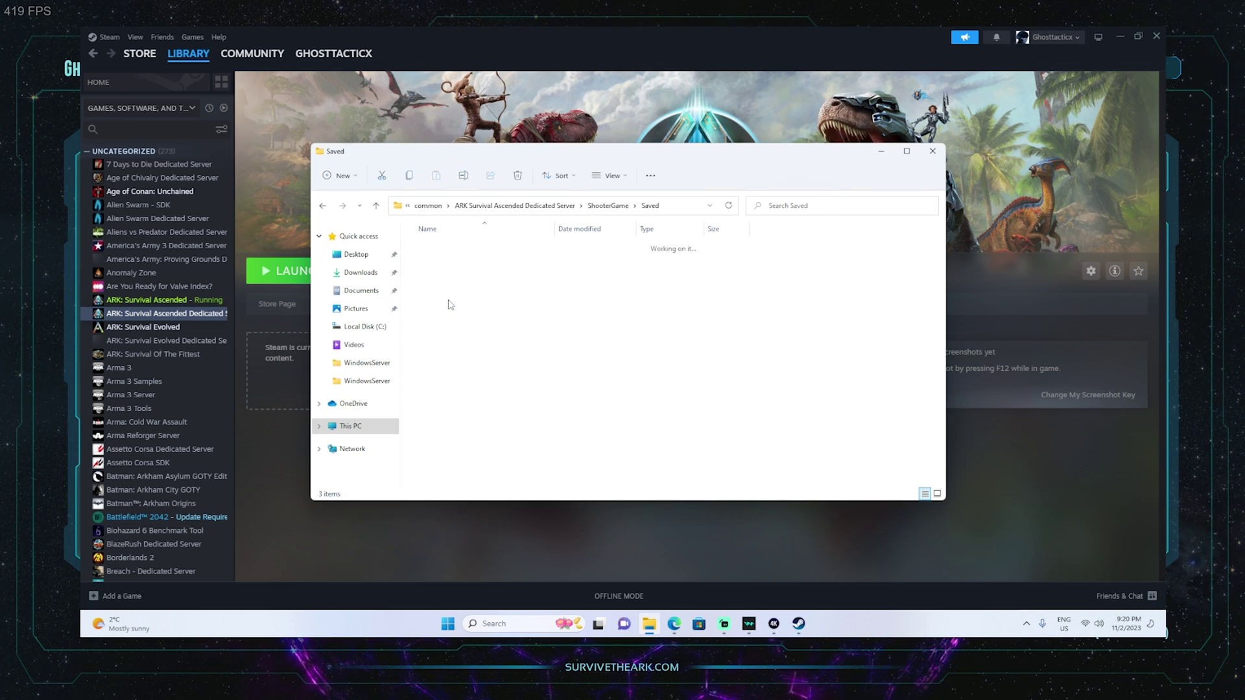
{"action": "double_click", "coordinate": [450, 248]}
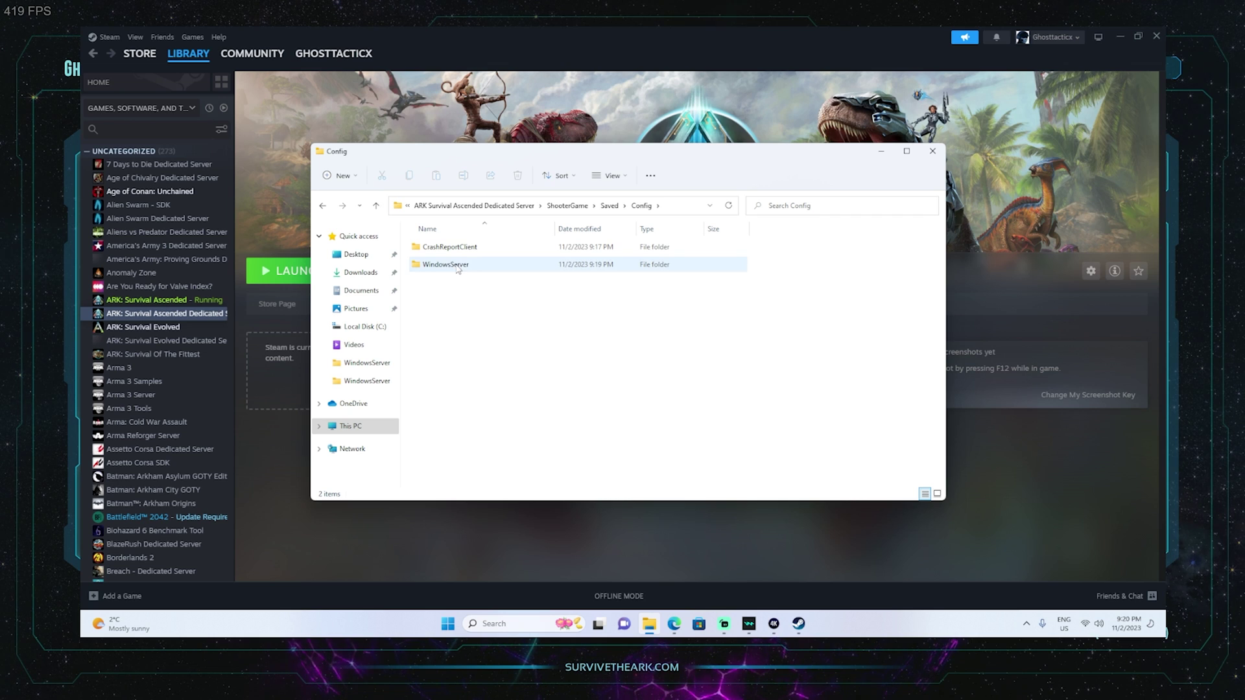
{"action": "double_click", "coordinate": [458, 266]}
{"action": "left_click", "coordinate": [464, 249]}
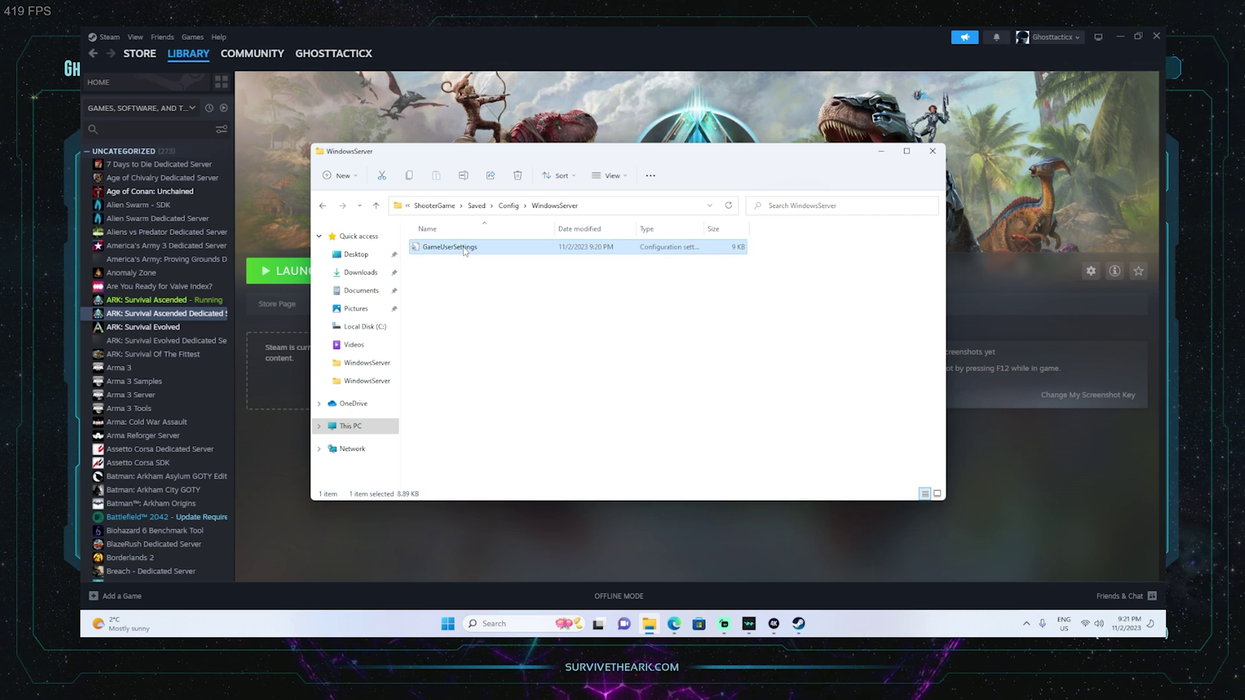
{"action": "double_click", "coordinate": [464, 249]}
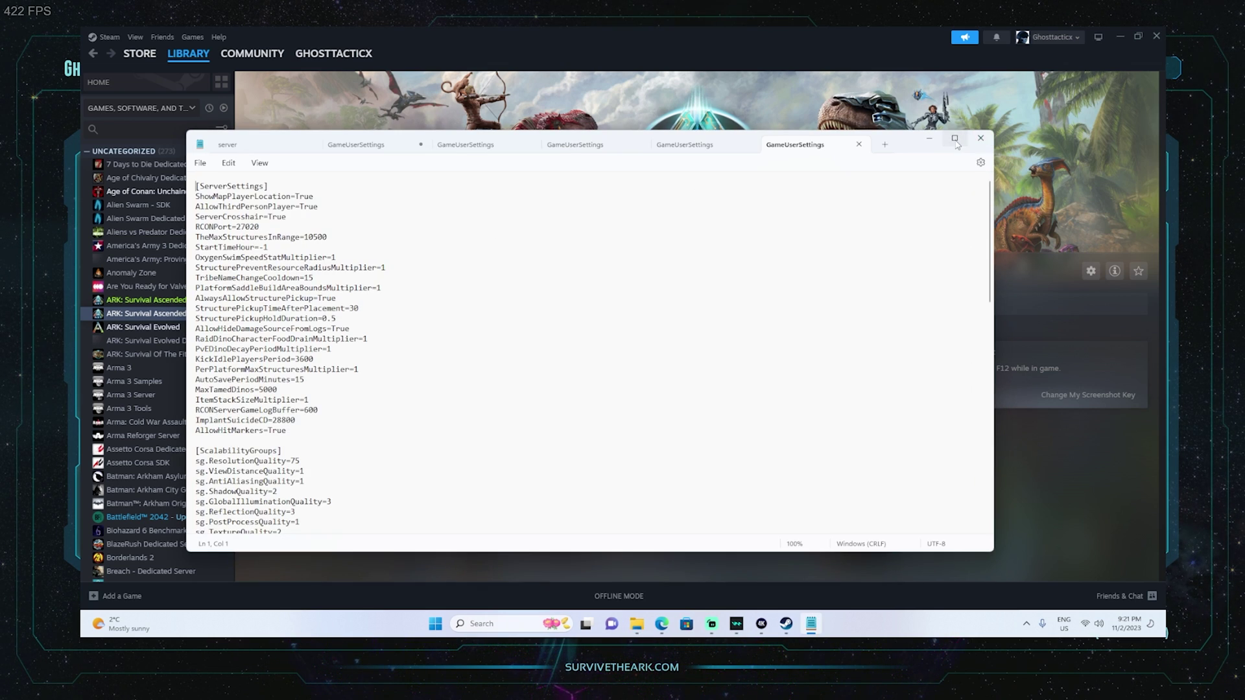
Add a ServerPassword line and a ServerAdminPassword line below AllowHitMarkers=True.
{"action": "left_click", "coordinate": [955, 140]}
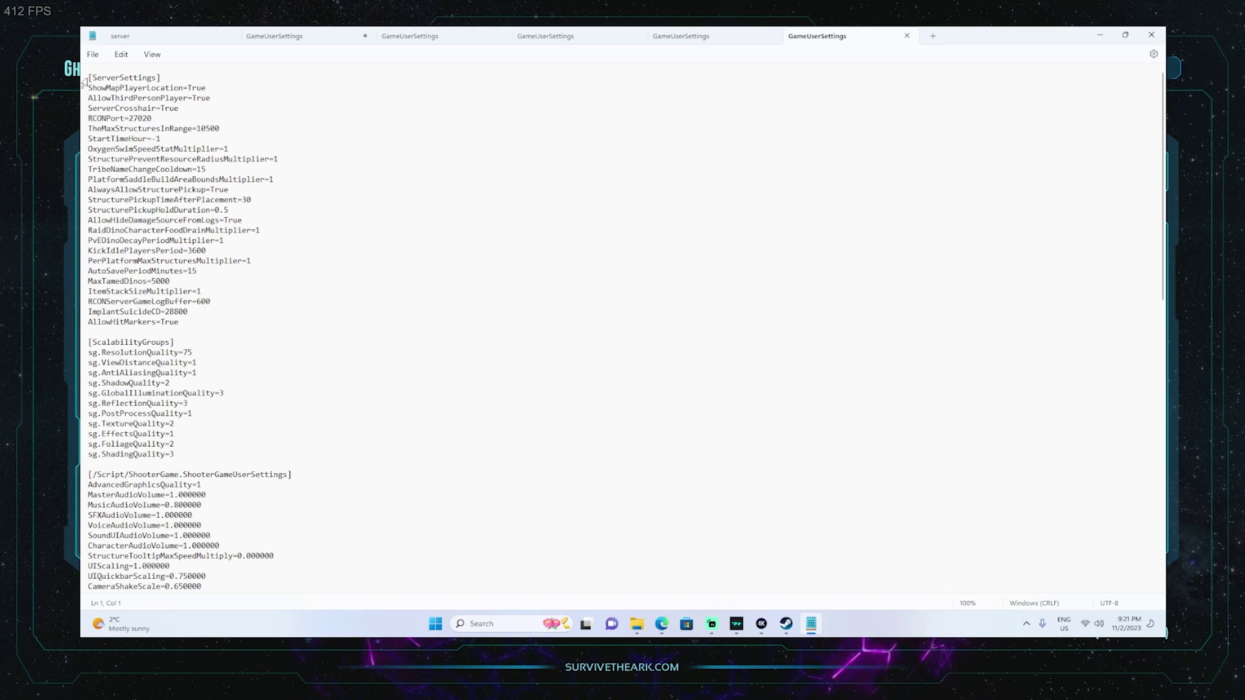
{"action": "left_click", "coordinate": [189, 323]}
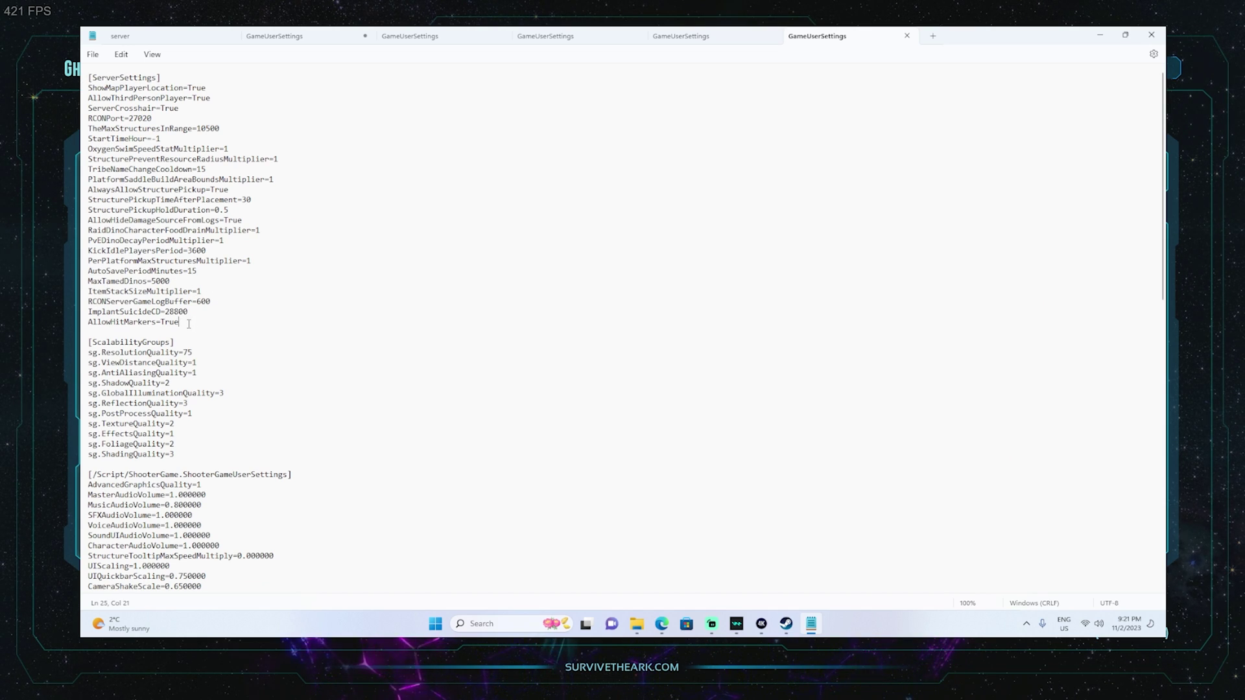
{"action": "key", "text": "Return"}
{"action": "type", "text": "S"}
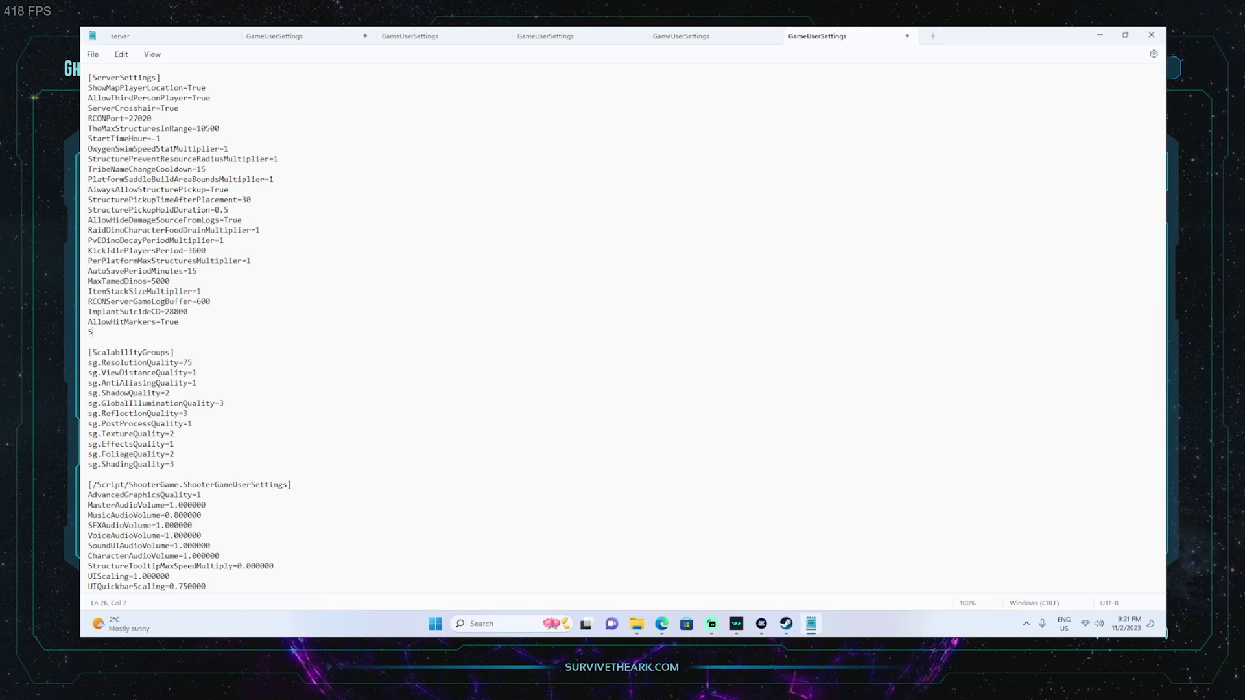
{"action": "type", "text": "erverPasswor"}
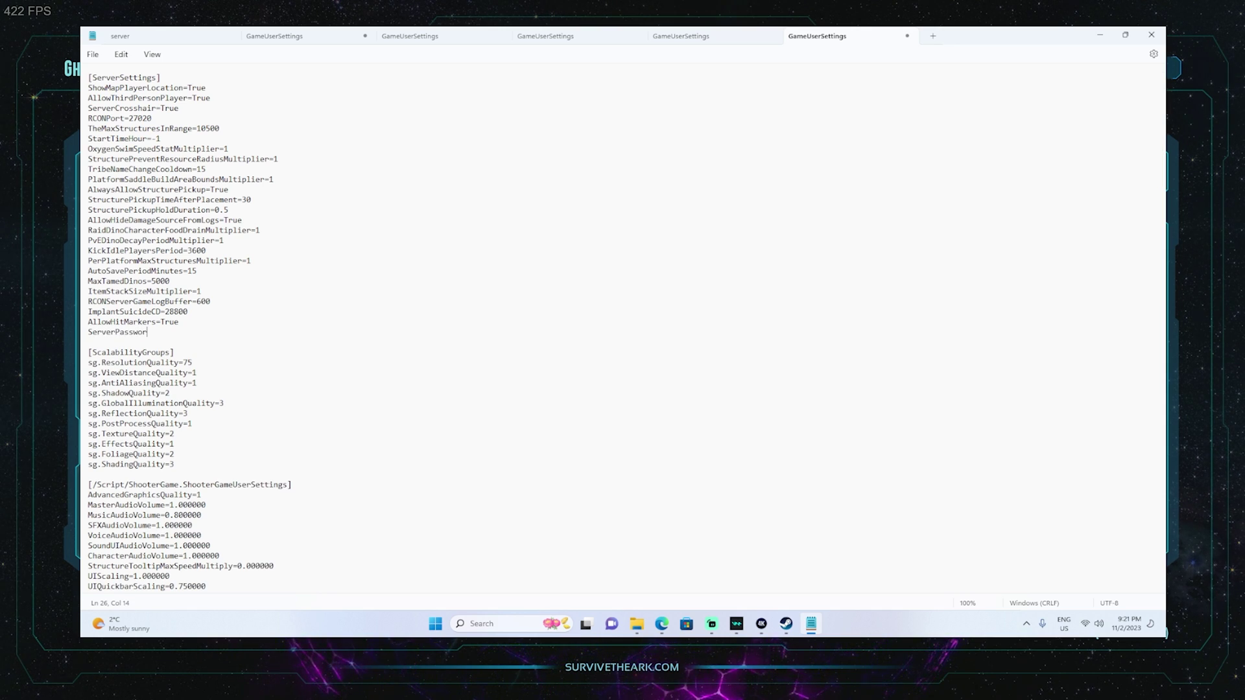
{"action": "type", "text": "d=111"}
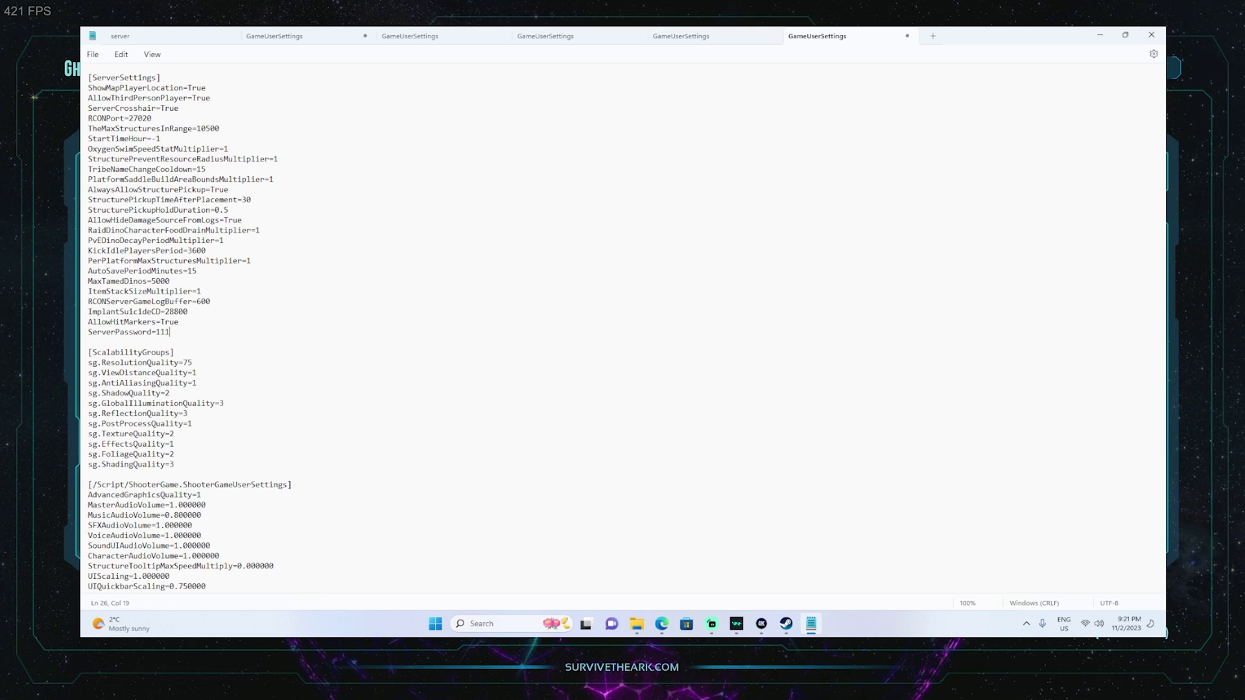
{"action": "type", "text": "1"}
{"action": "key", "text": "Return"}
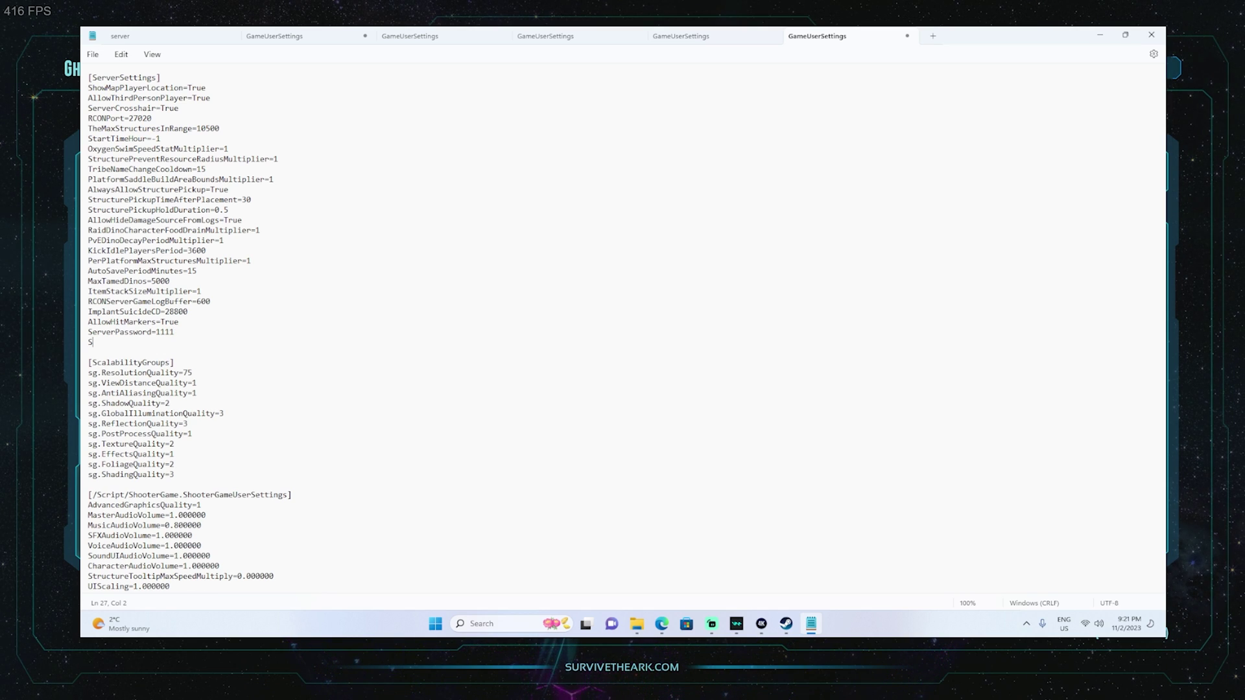
{"action": "type", "text": "ServerA"}
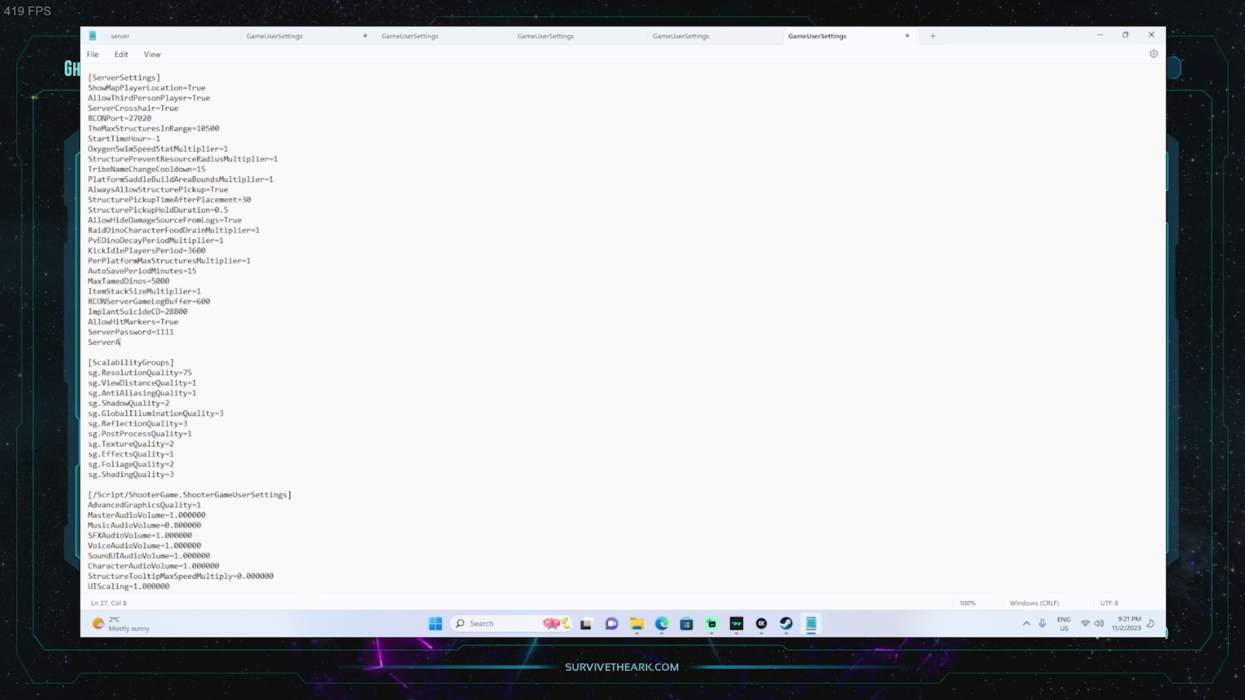
{"action": "type", "text": "dminPasswo"}
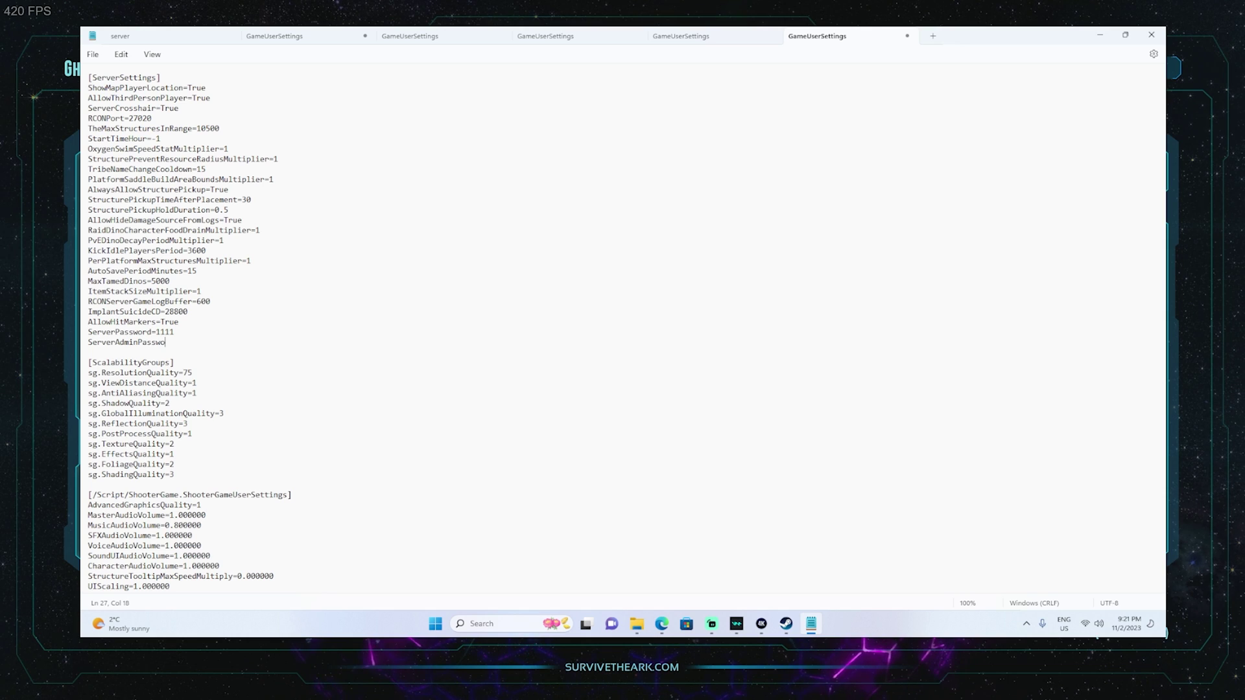
{"action": "type", "text": "rd=2222"}
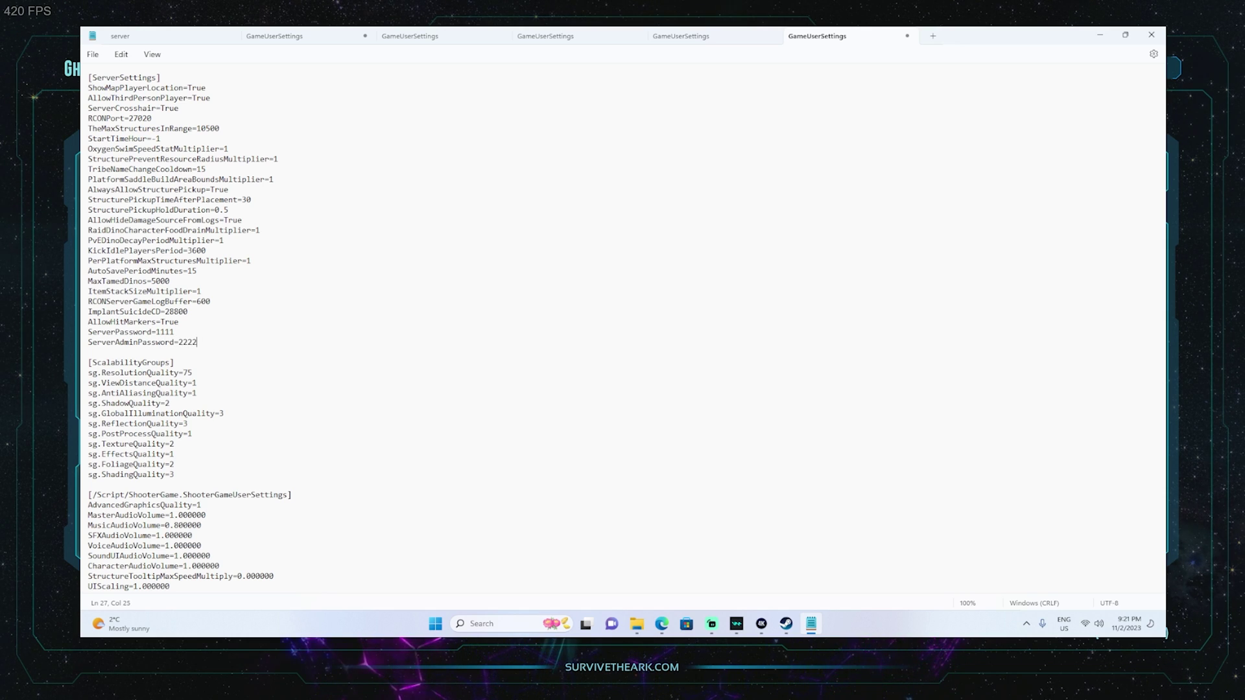
Add Port=7777 and QueryPort=27015 lines below the passwords.
{"action": "key", "text": "Return"}
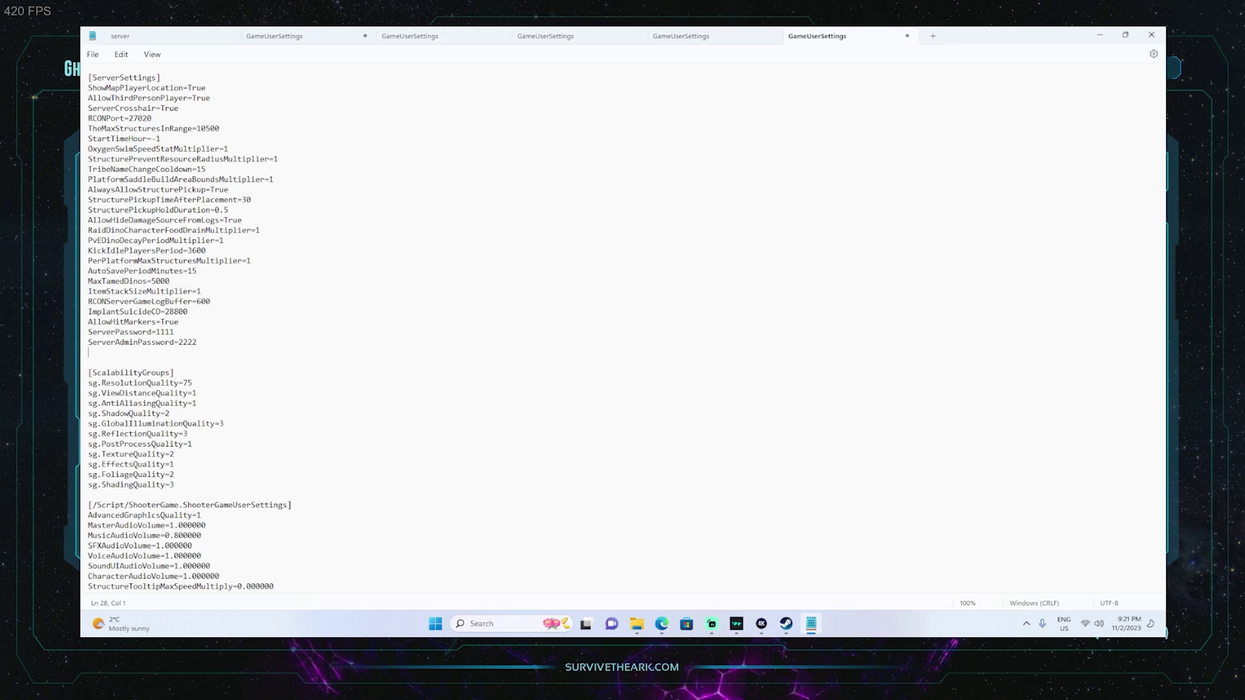
{"action": "type", "text": "Port=7"}
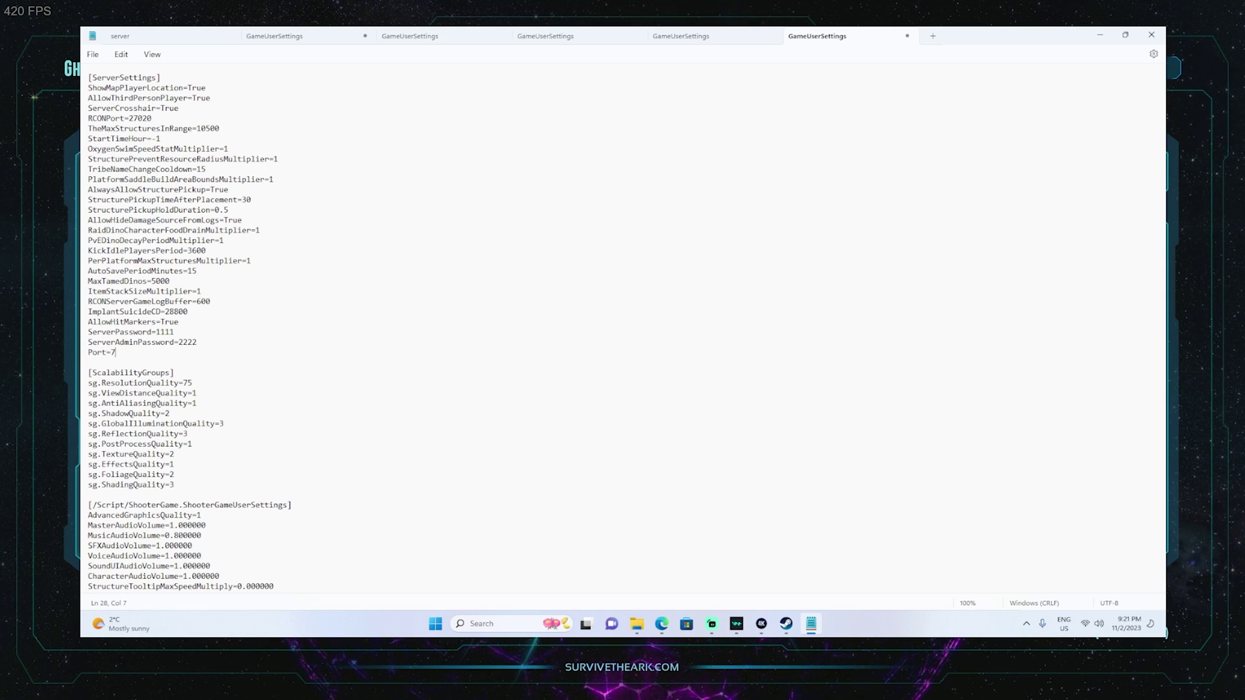
{"action": "type", "text": "777"}
{"action": "key", "text": "Return"}
{"action": "type", "text": "Quer"}
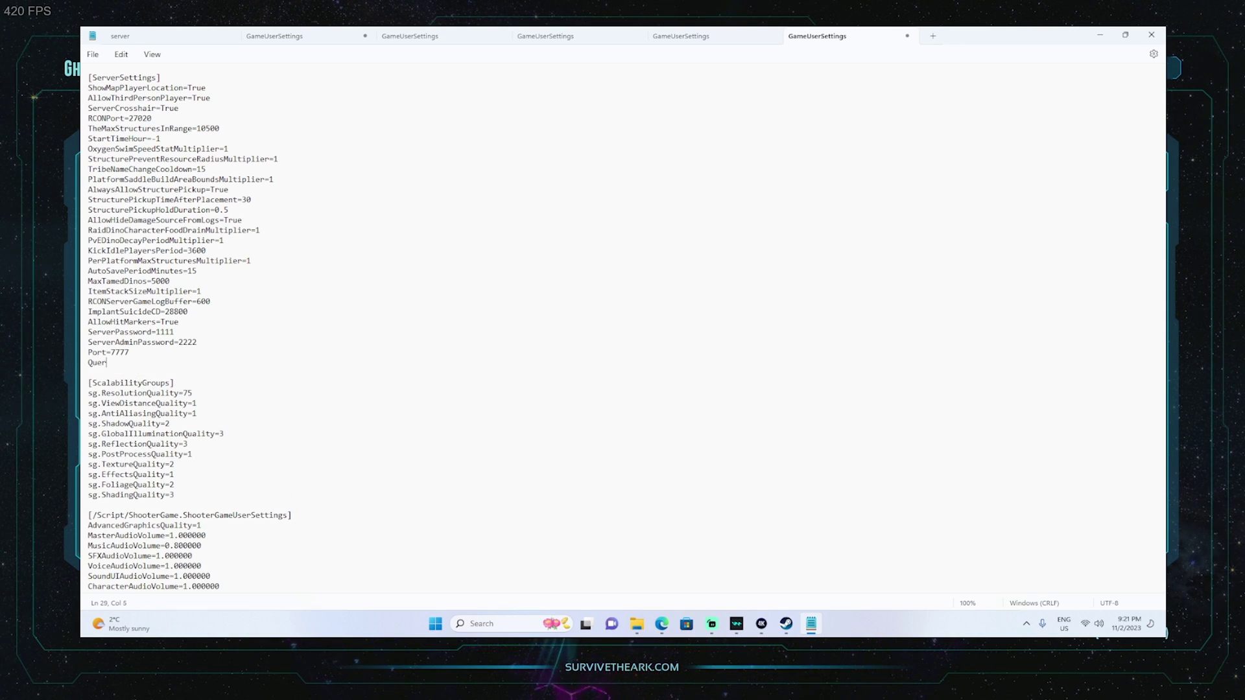
{"action": "type", "text": "yPo"}
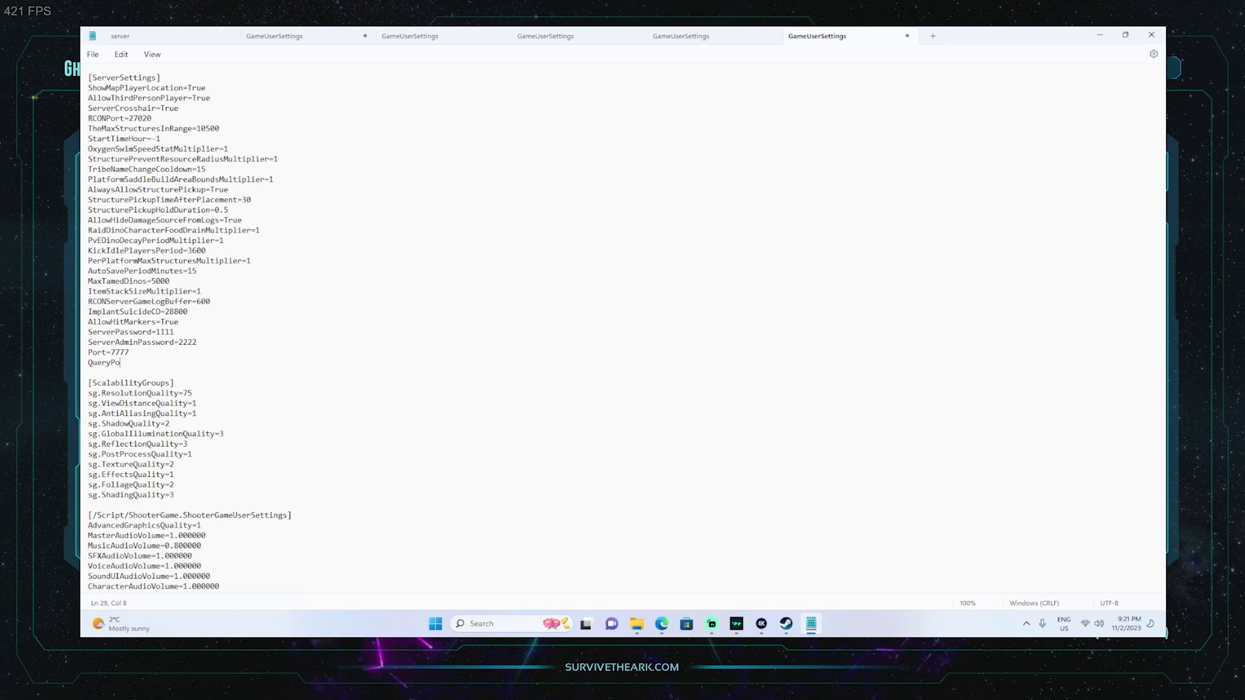
{"action": "type", "text": "rt=27"}
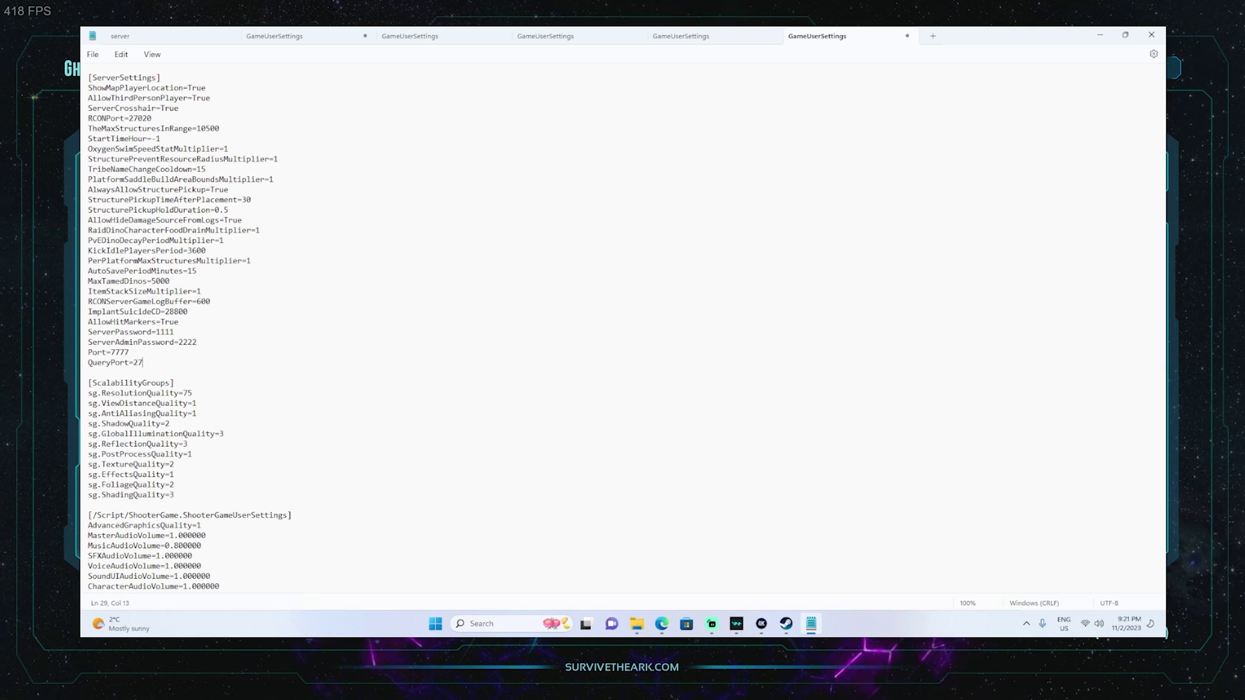
{"action": "type", "text": "015"}
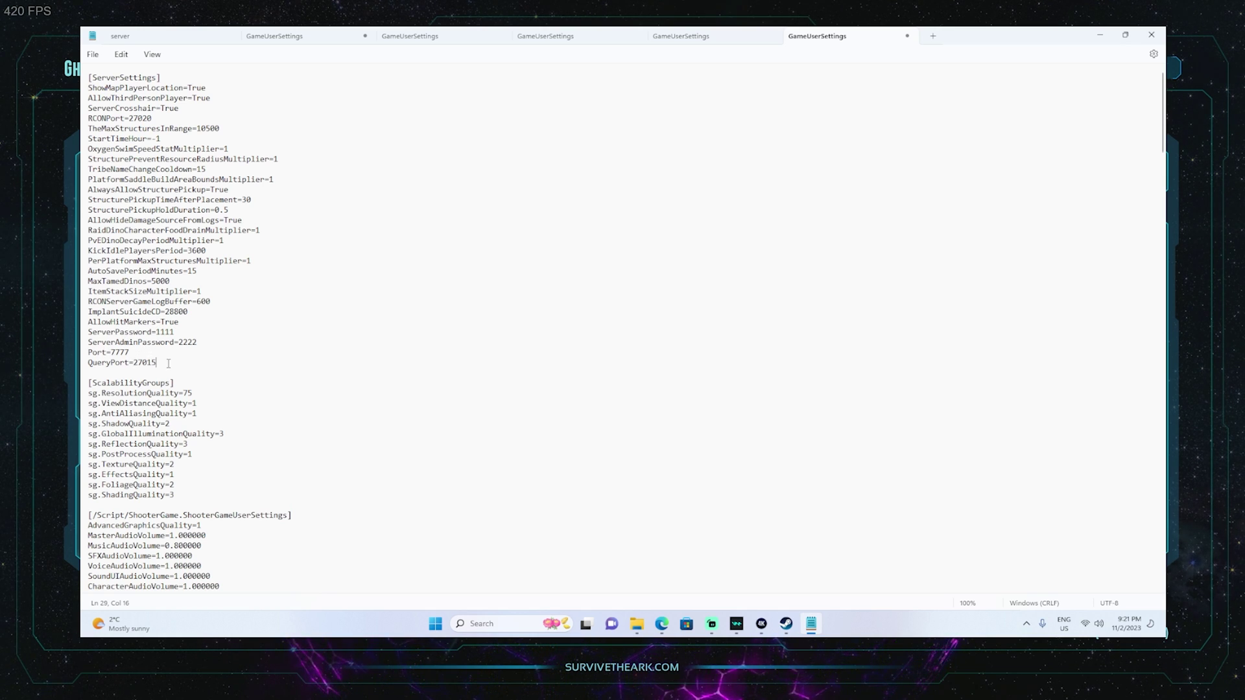
{"action": "scroll", "coordinate": [164, 364], "scroll_direction": "down", "scroll_amount": 20}
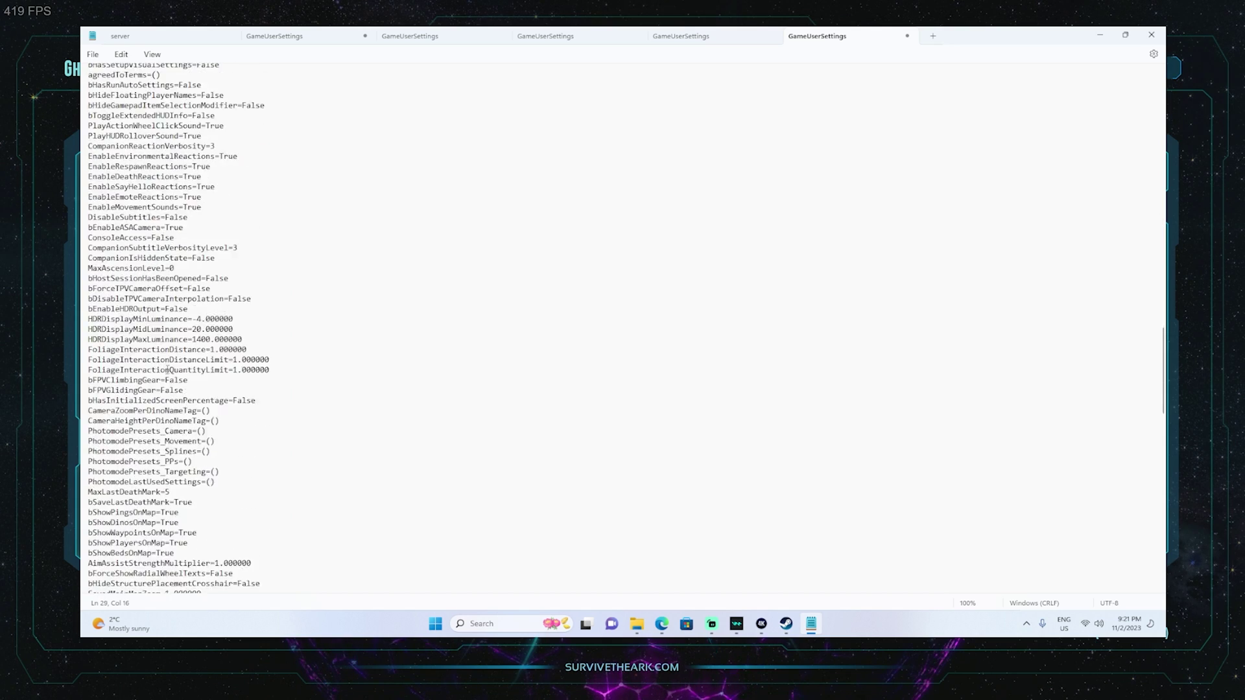
Replace the session name ARK #752556 with YoutubeServer under [SessionSettings].
{"action": "scroll", "coordinate": [168, 372], "scroll_direction": "down", "scroll_amount": 11}
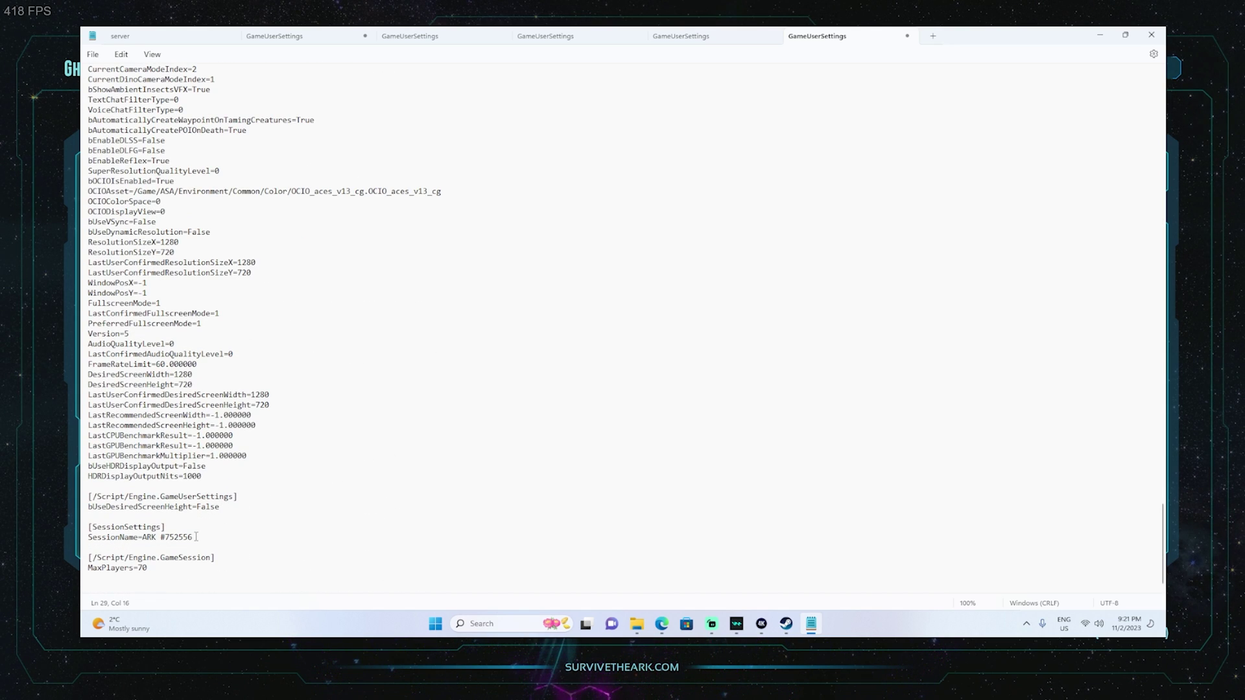
{"action": "left_click_drag", "start_coordinate": [201, 538], "coordinate": [141, 537]}
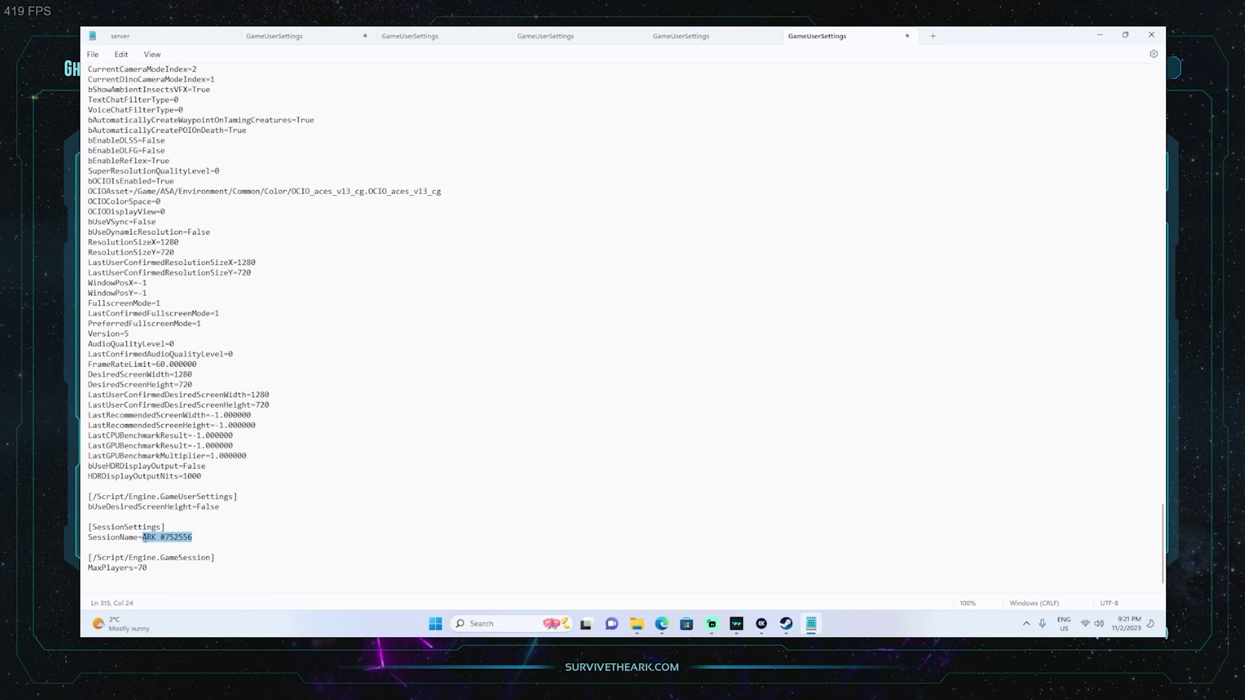
{"action": "type", "text": "Youtub"}
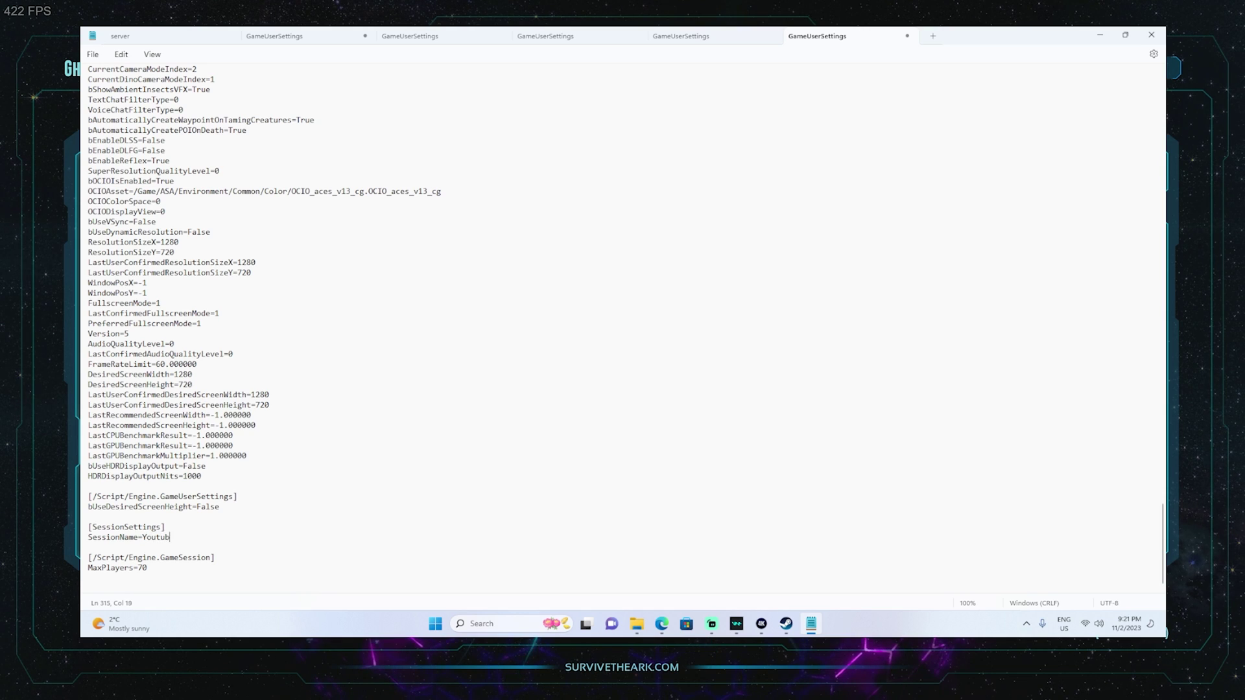
{"action": "type", "text": "eServer"}
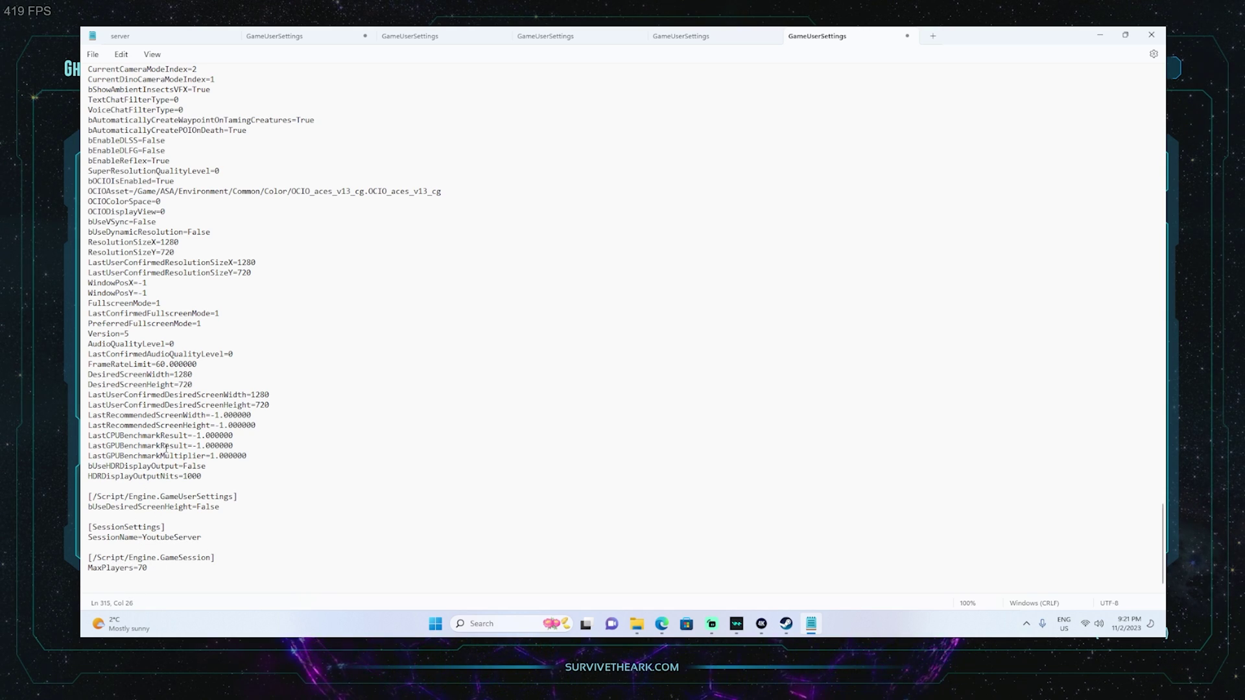
{"action": "scroll", "coordinate": [133, 222], "scroll_direction": "up", "scroll_amount": 2}
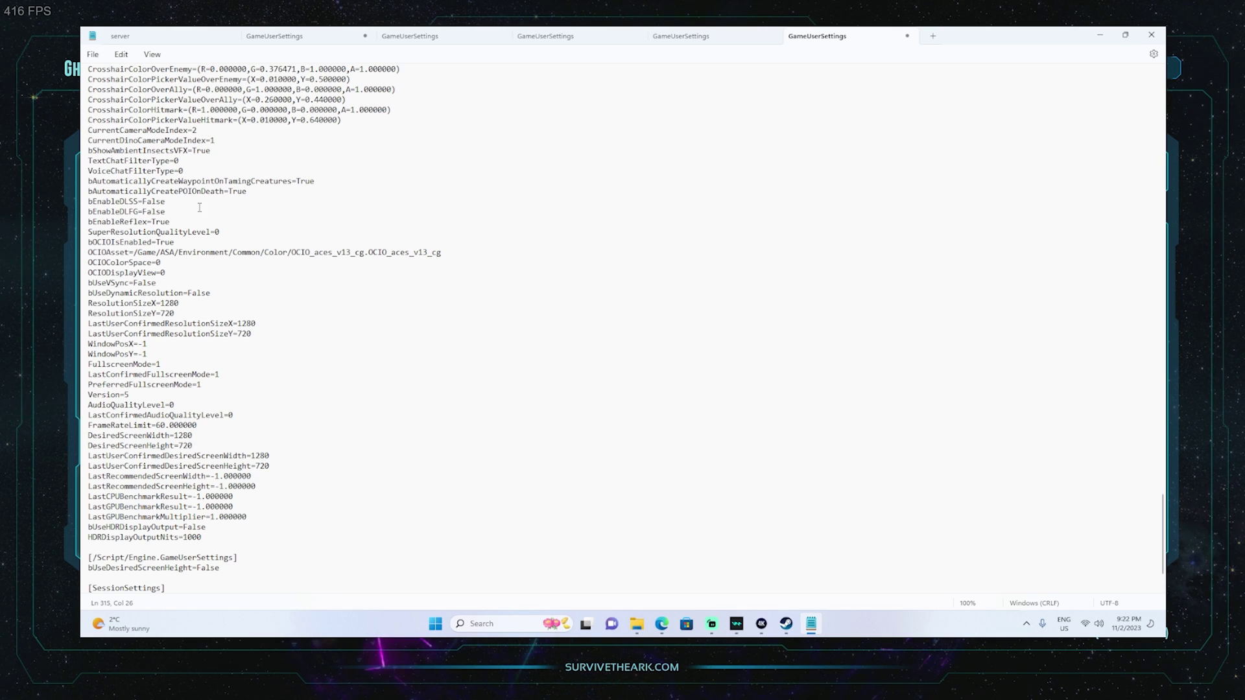
Save GameUserSettings, then close Notepad and the server files window.
{"action": "left_click", "coordinate": [92, 55]}
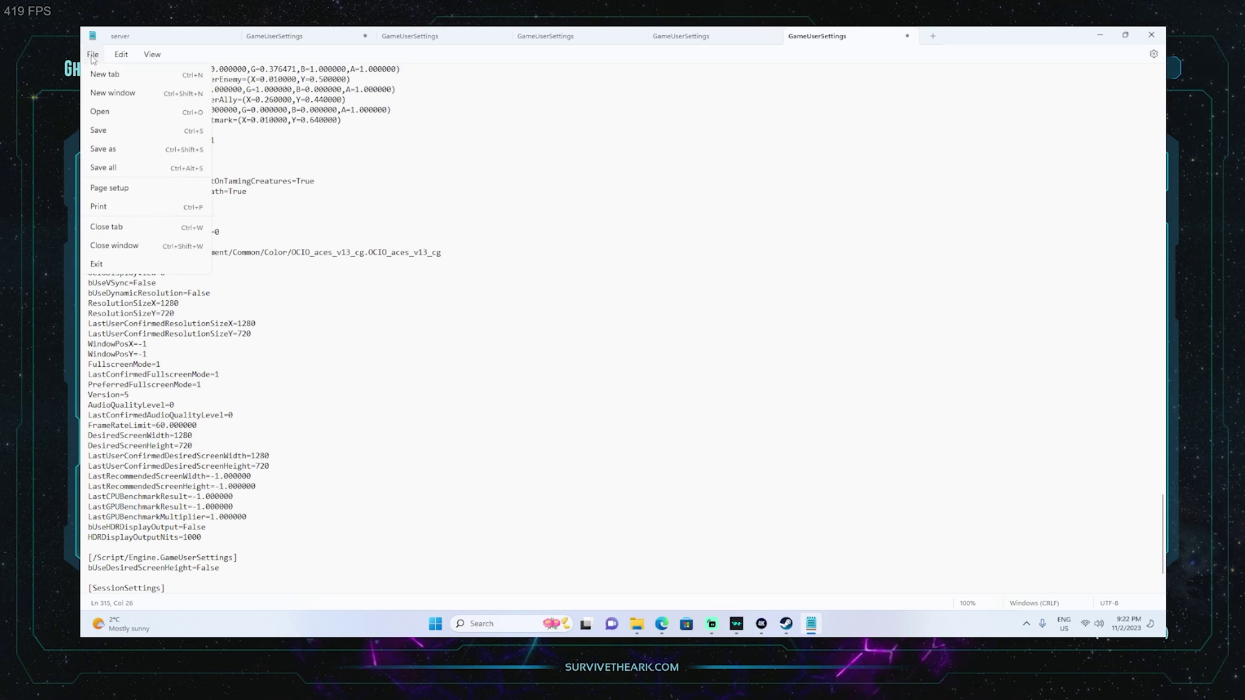
{"action": "left_click", "coordinate": [113, 133]}
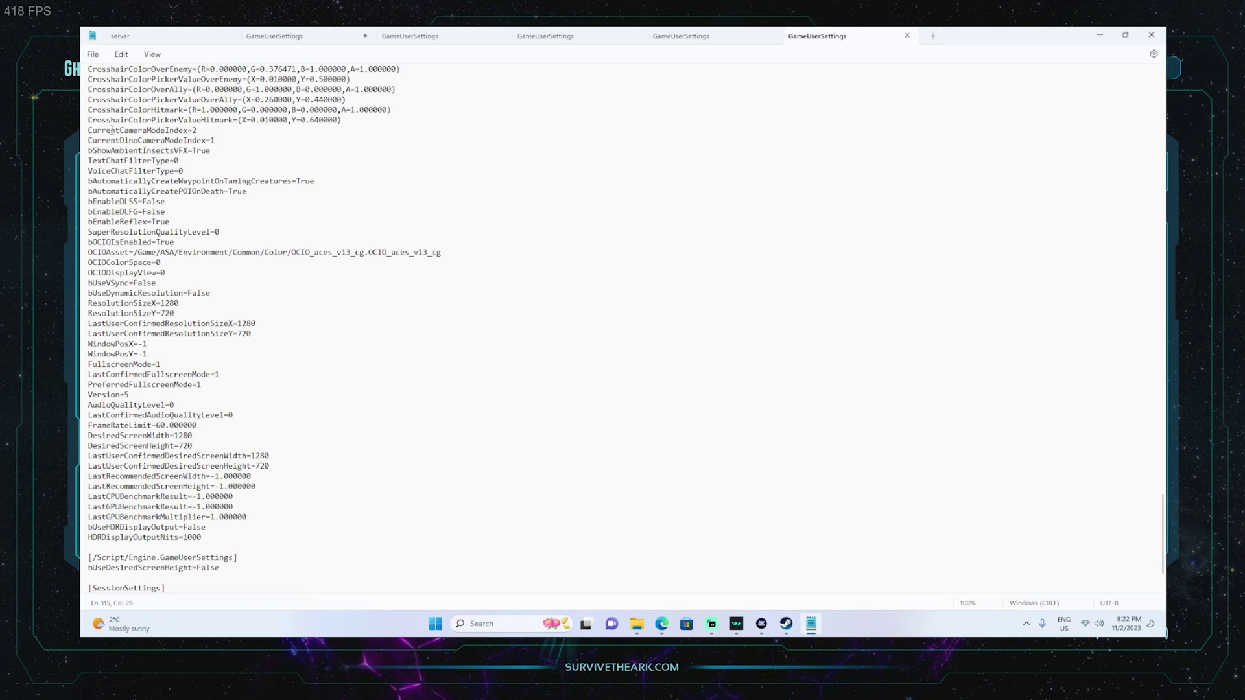
{"action": "left_click", "coordinate": [1151, 36]}
{"action": "left_click", "coordinate": [932, 152]}
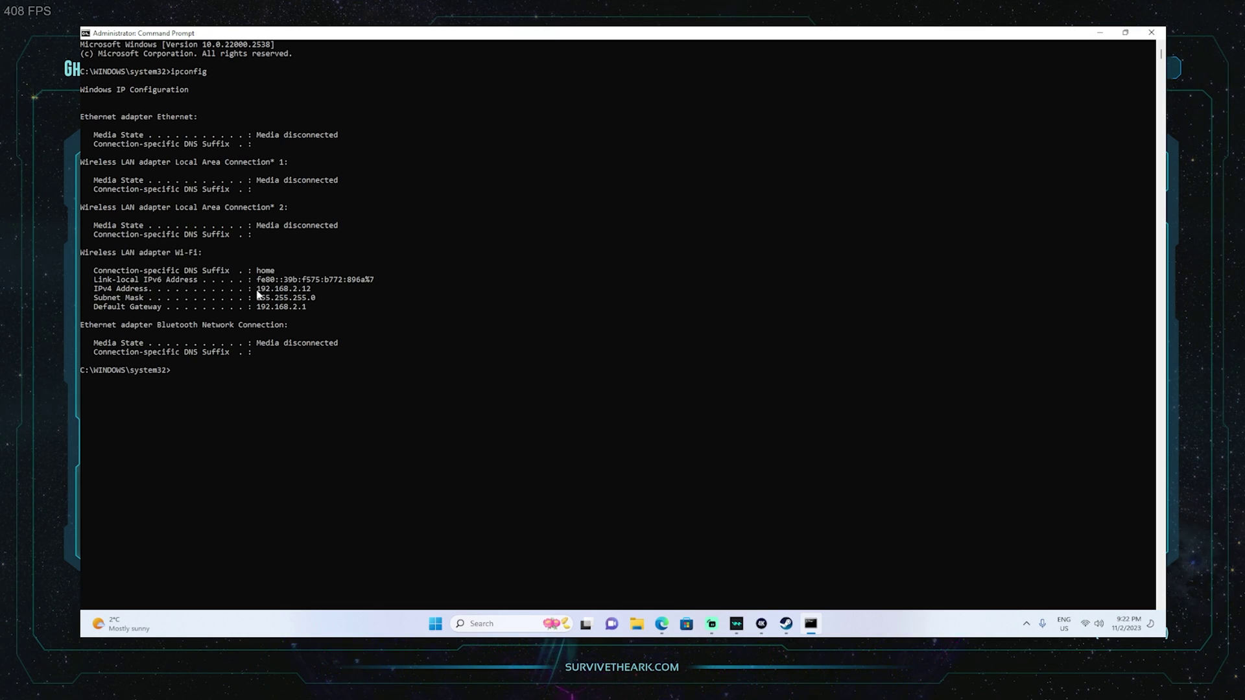
Copy the default gateway 192.168.2.1 from ipconfig and open the router dashboard in the browser.
{"action": "left_click_drag", "start_coordinate": [256, 290], "coordinate": [306, 309]}
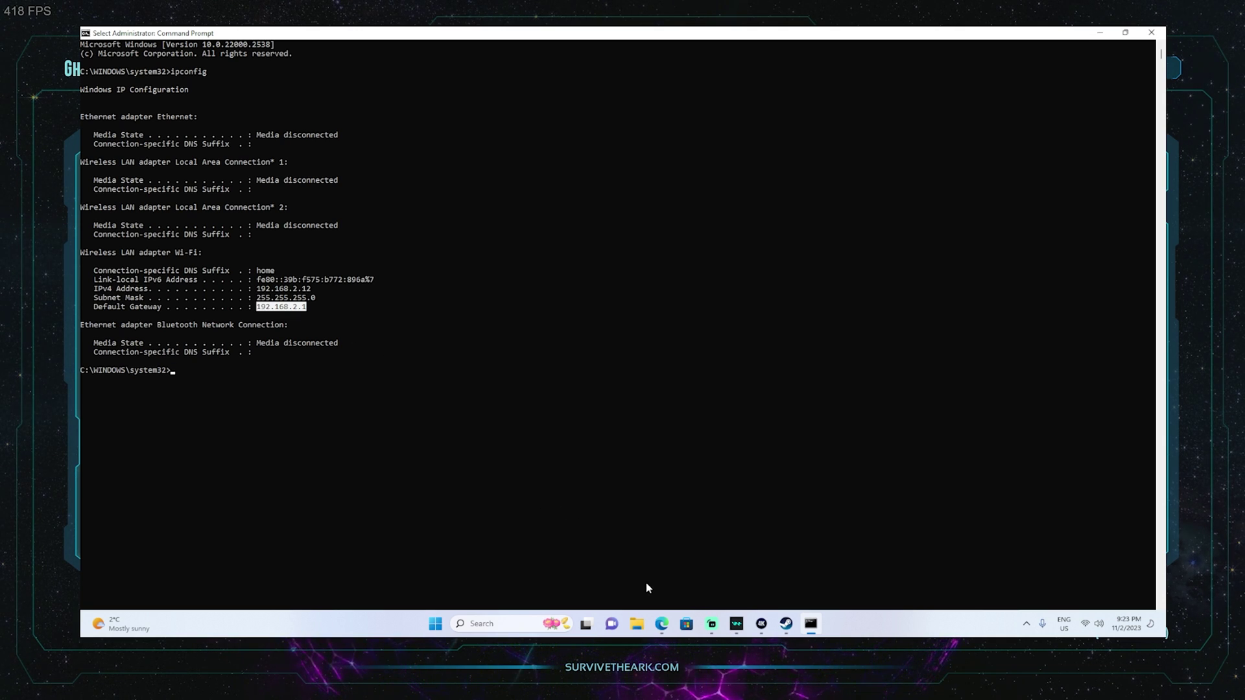
{"action": "left_click", "coordinate": [661, 624]}
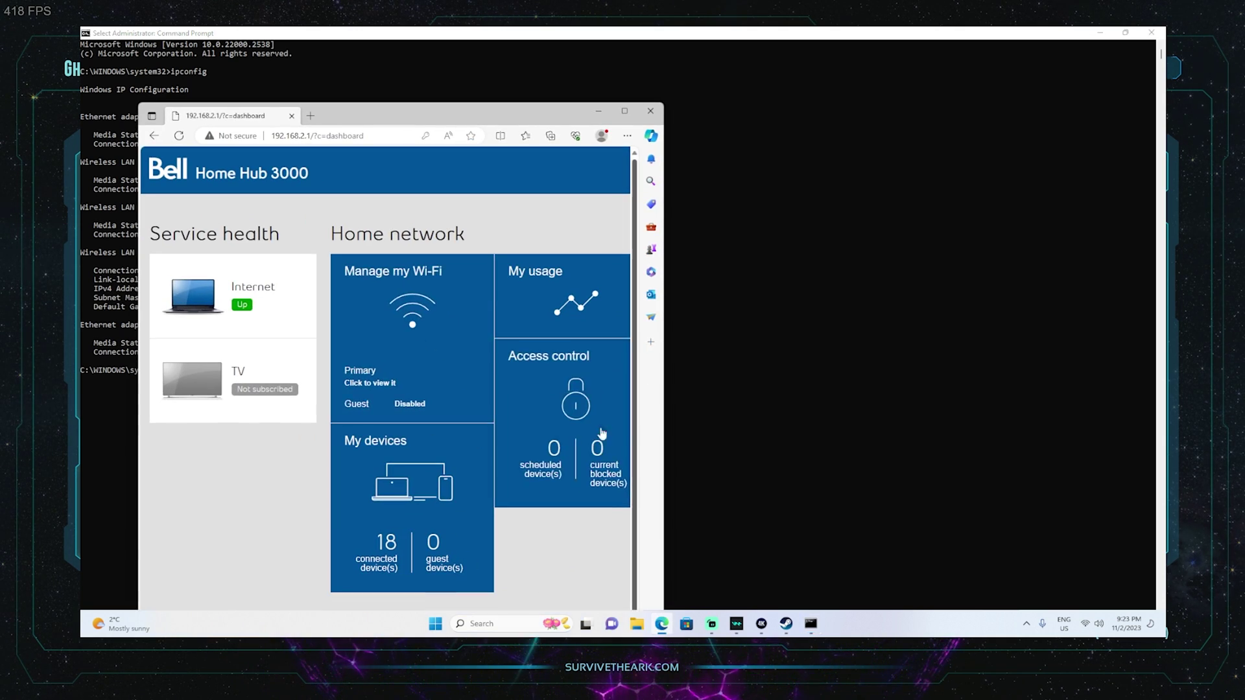
Maximize the browser and enter Advanced tools and settings with the administrator password.
{"action": "left_click", "coordinate": [625, 110]}
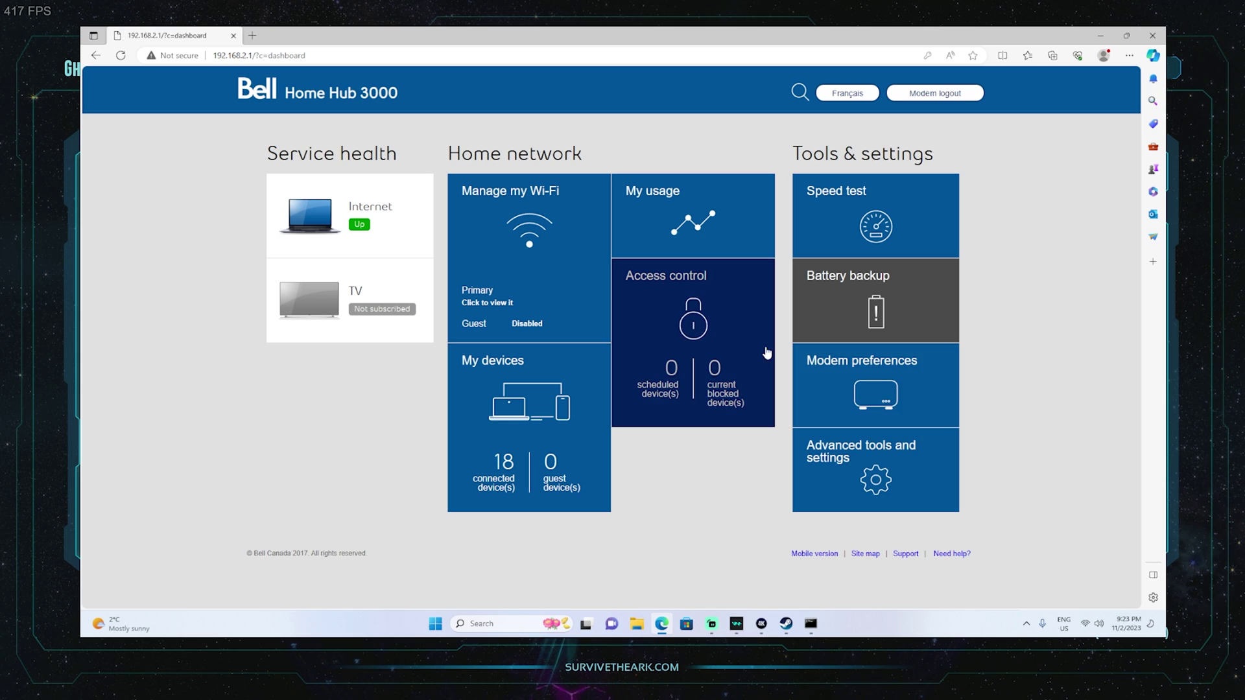
{"action": "left_click", "coordinate": [881, 477]}
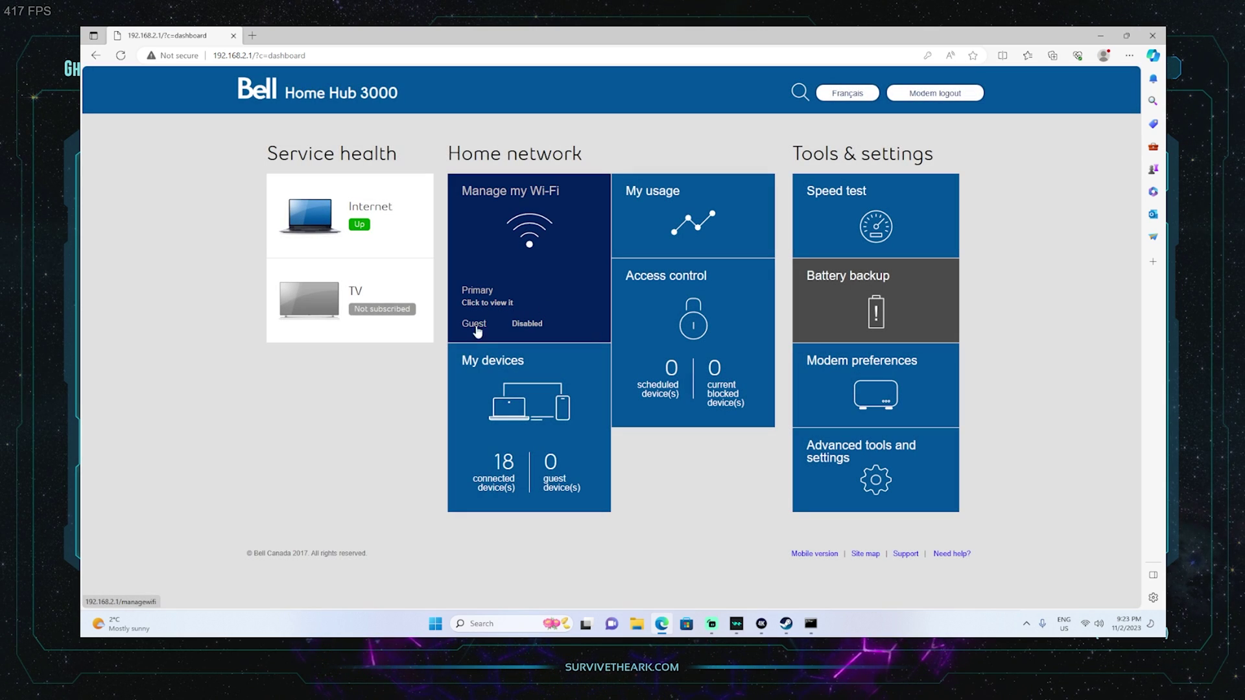
{"action": "left_click", "coordinate": [846, 457]}
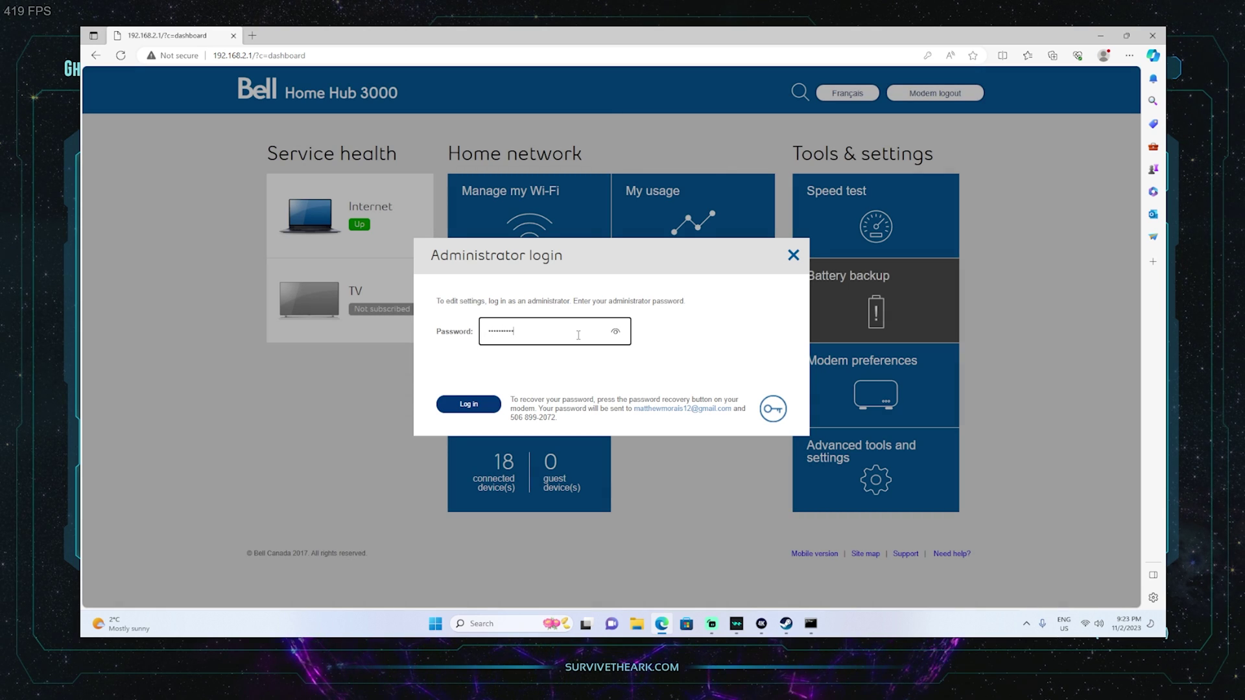
{"action": "key", "text": "Return"}
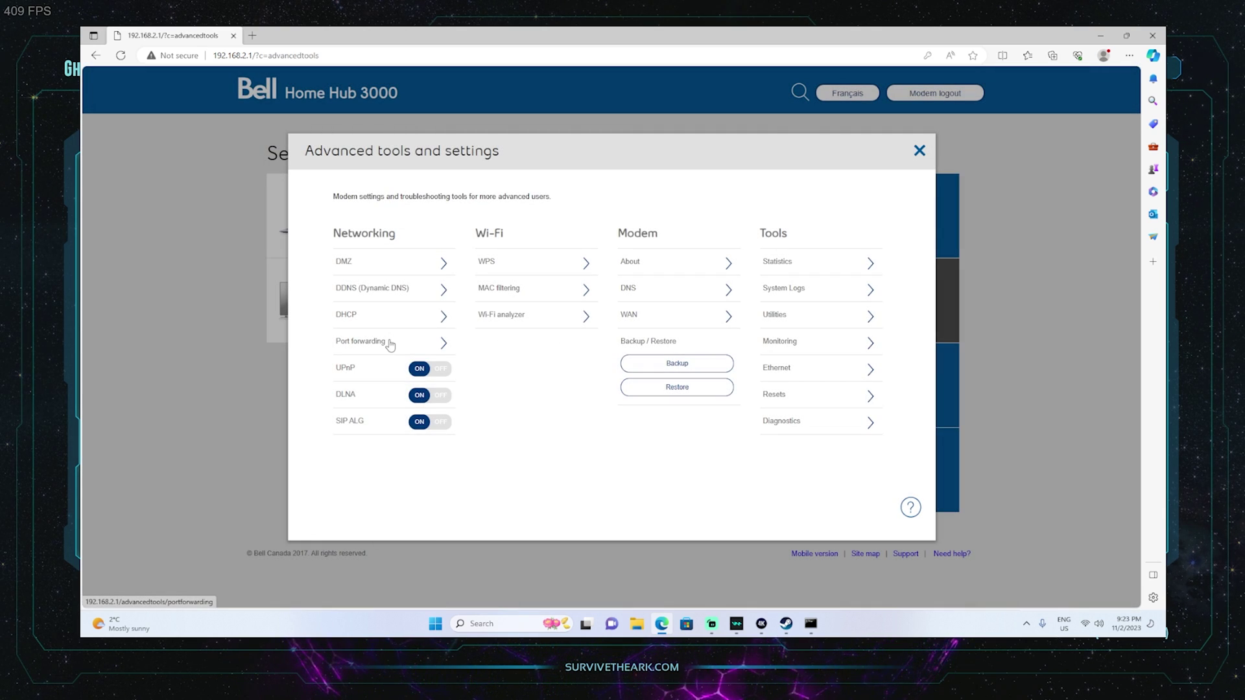
Open Port forwarding, start a new rule, and name it 7777.
{"action": "left_click", "coordinate": [391, 344]}
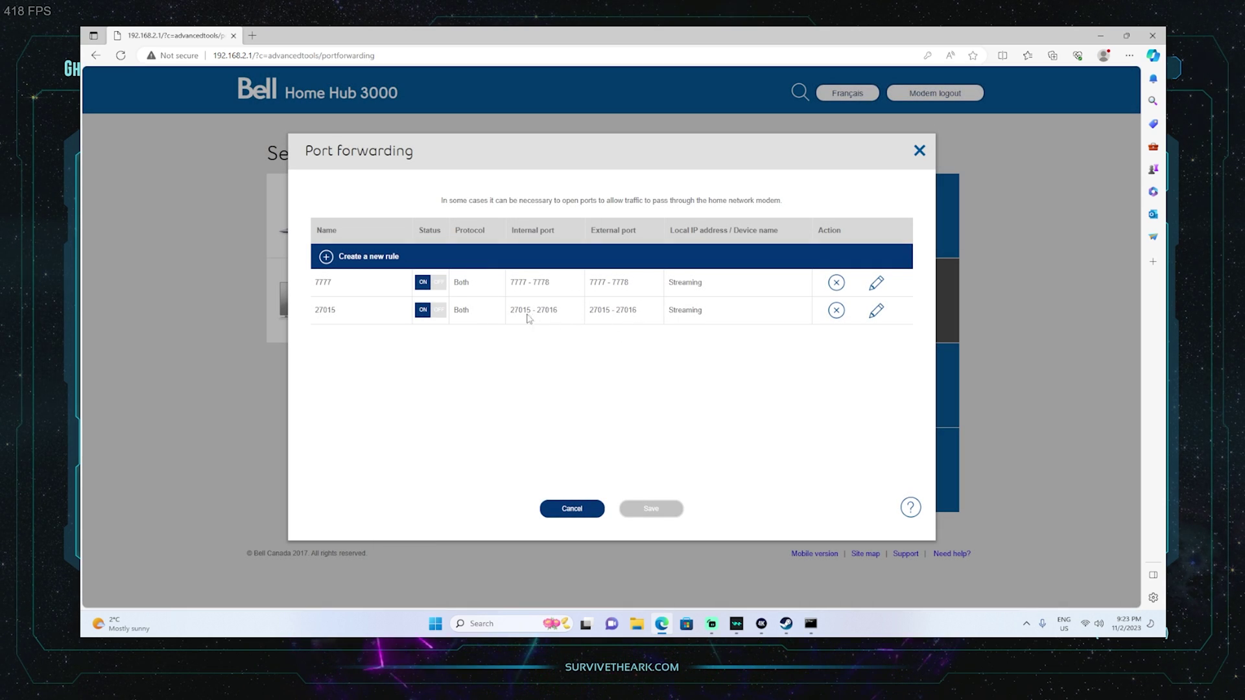
{"action": "left_click", "coordinate": [327, 259]}
{"action": "left_click", "coordinate": [370, 279]}
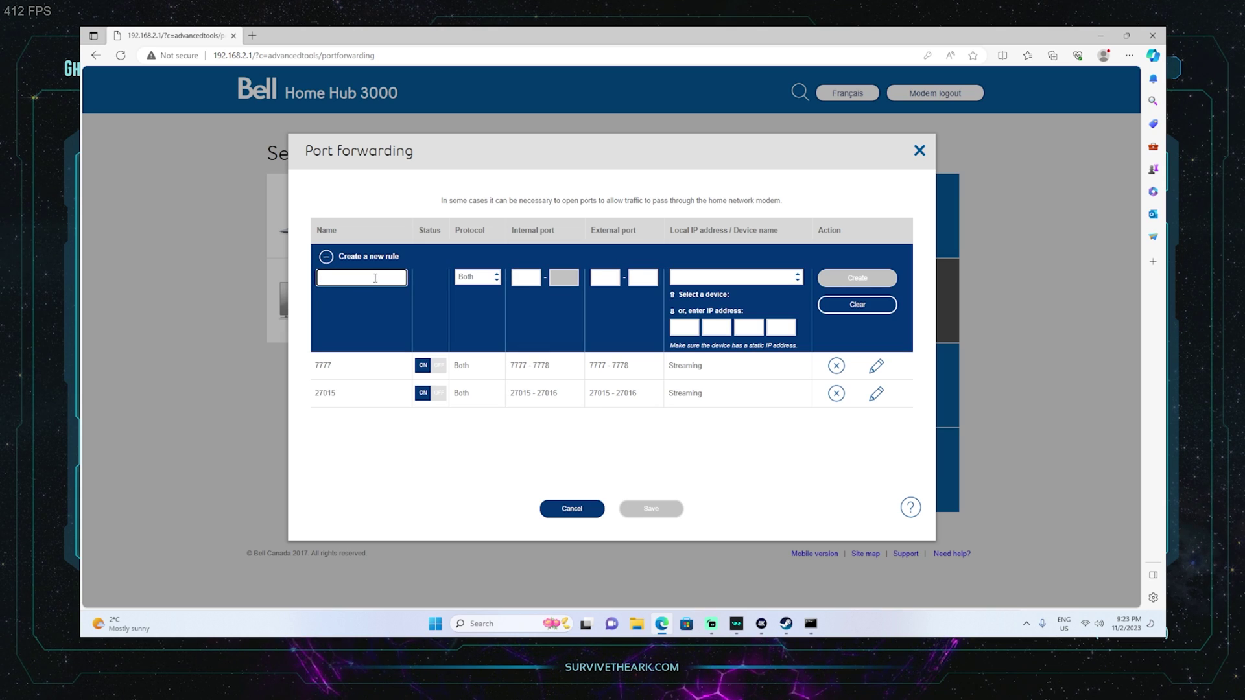
{"action": "type", "text": "7777"}
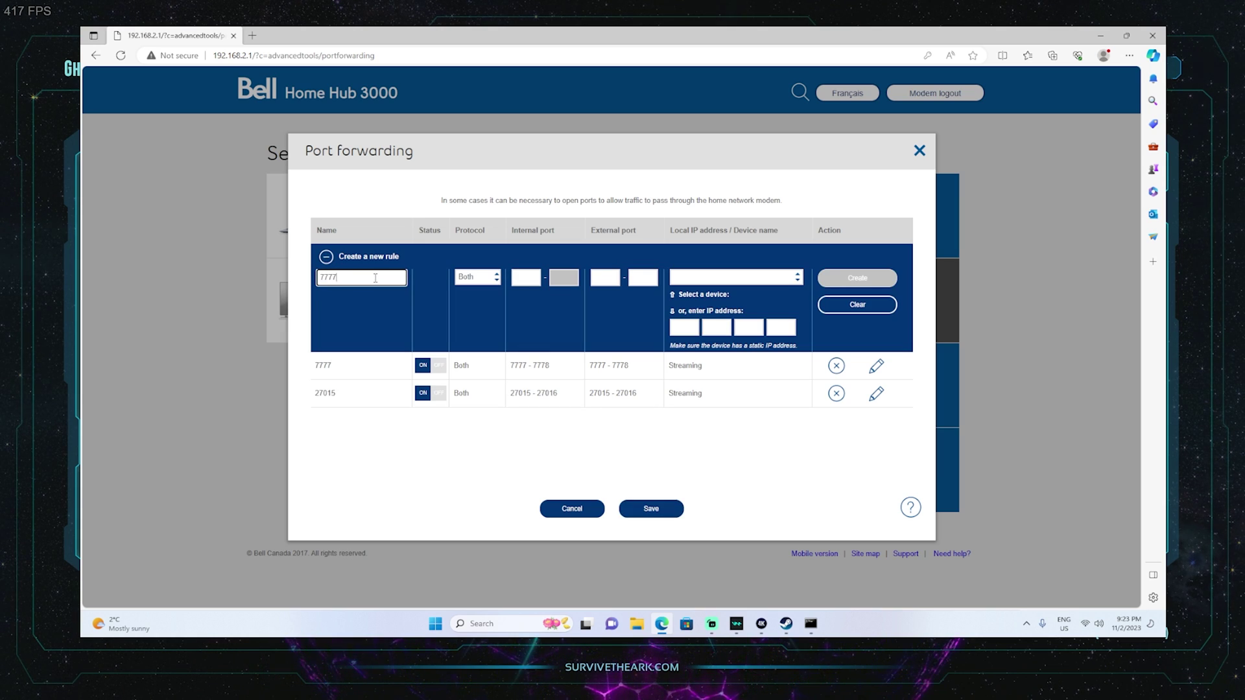
Set the rule's internal and external port ranges to 7777-7778.
{"action": "left_click", "coordinate": [533, 279]}
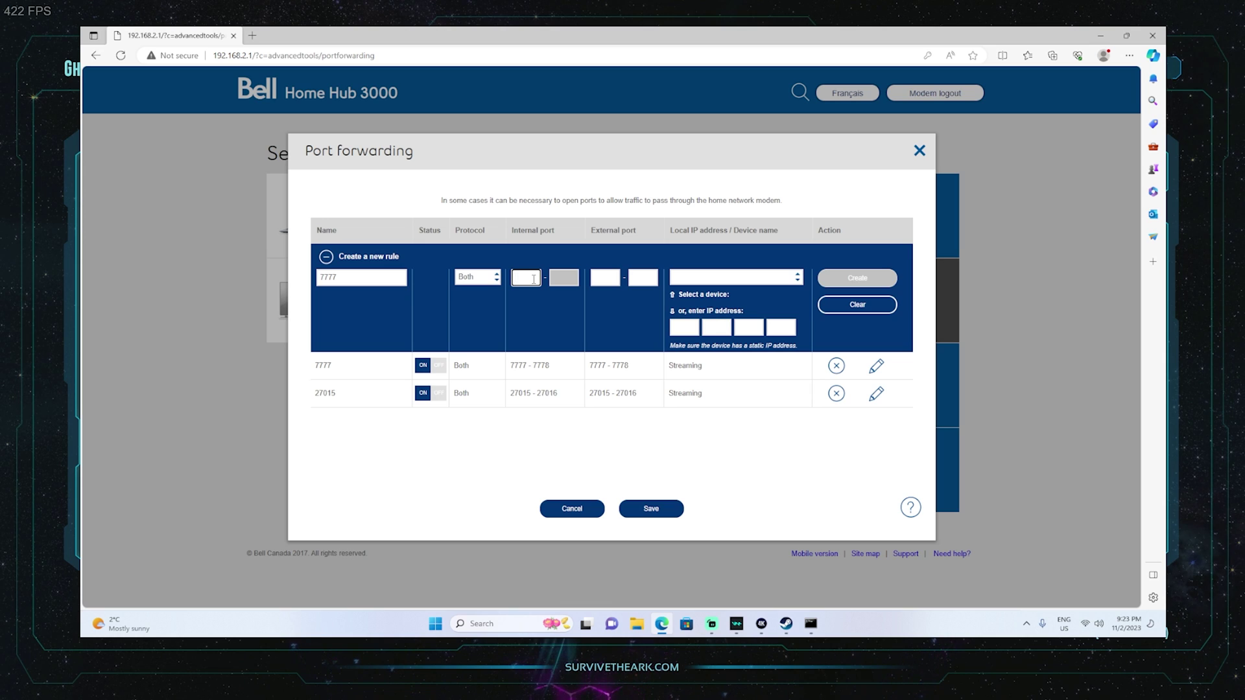
{"action": "key", "text": "Tab"}
{"action": "type", "text": "7"}
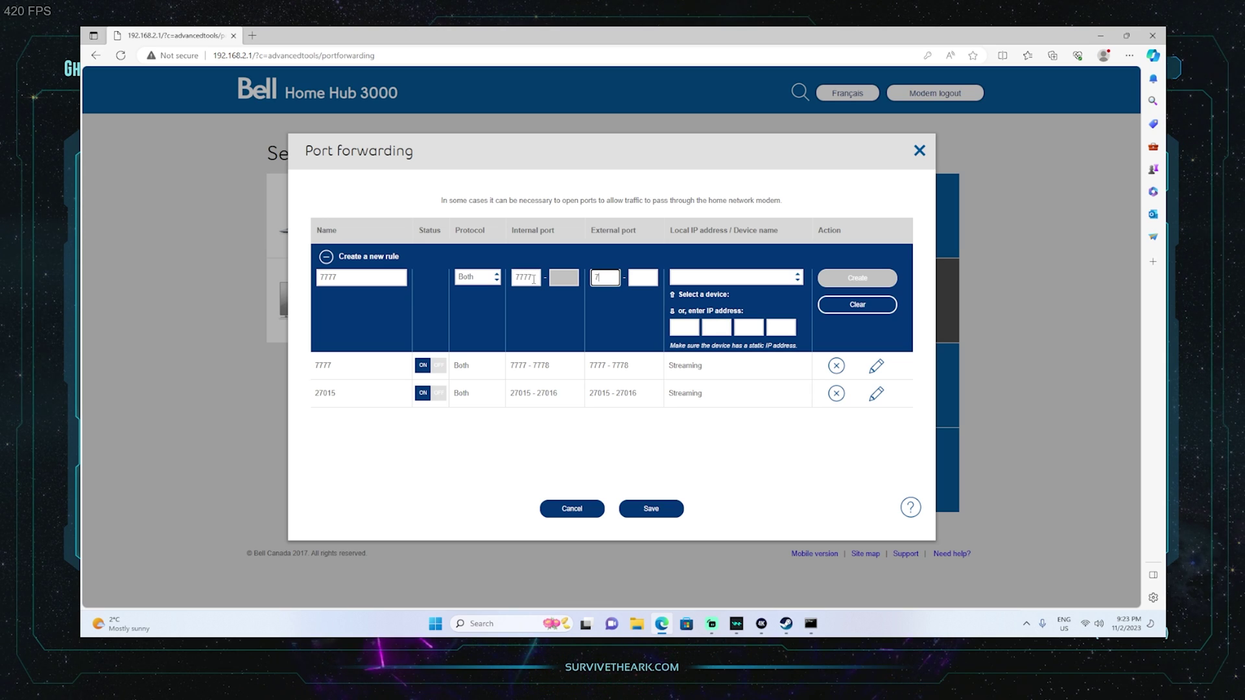
{"action": "type", "text": "777"}
{"action": "key", "text": "Tab"}
{"action": "type", "text": "7778"}
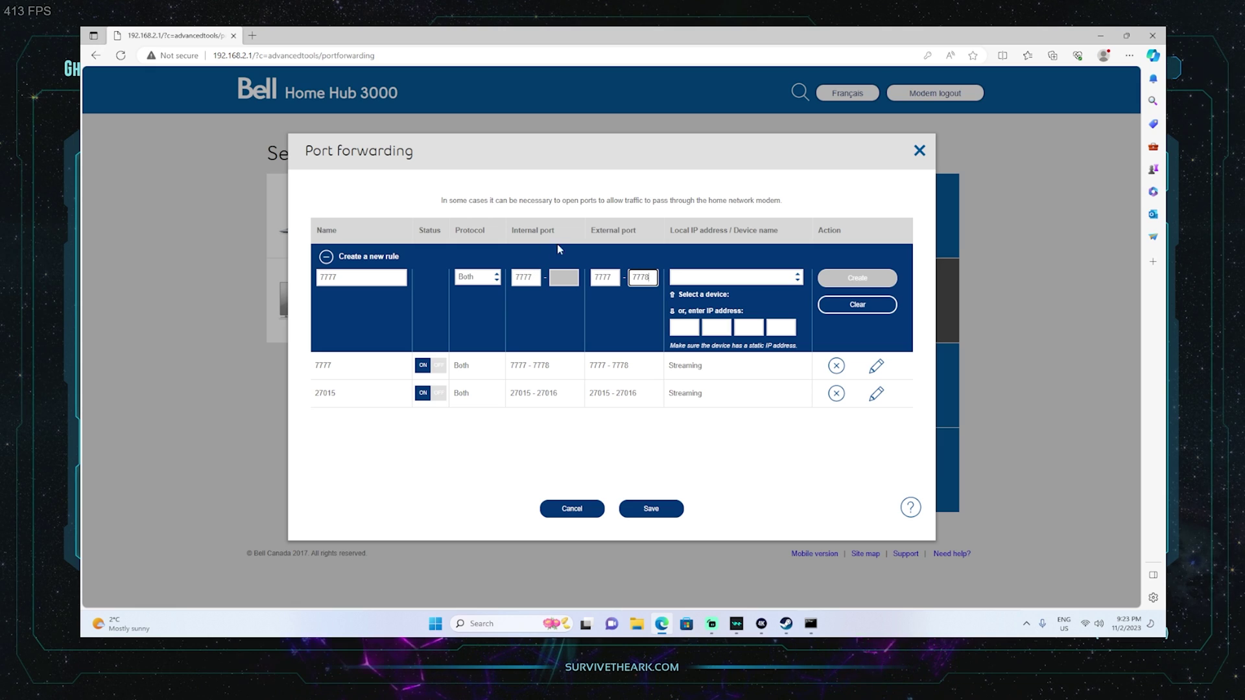
{"action": "key", "text": "Tab"}
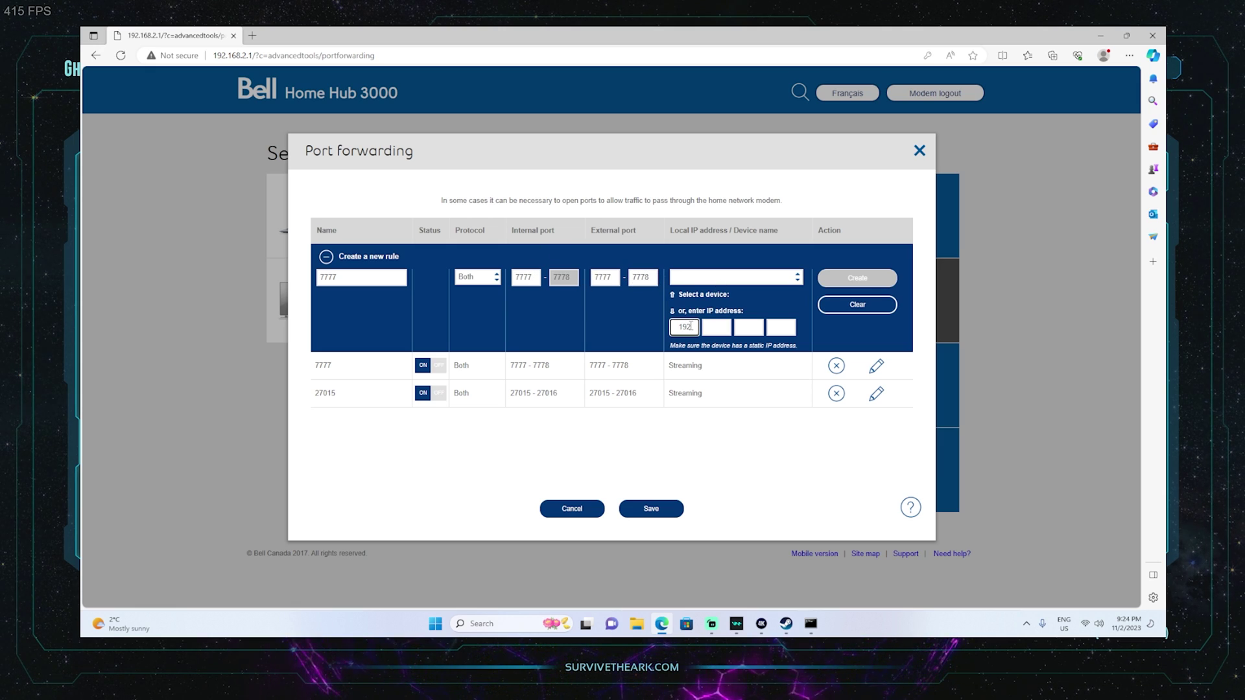
Enter the PC's IPv4 address 192.168.2.12, checked against ipconfig, as the rule's target.
{"action": "key", "text": "period"}
{"action": "type", "text": "168"}
{"action": "key", "text": "period"}
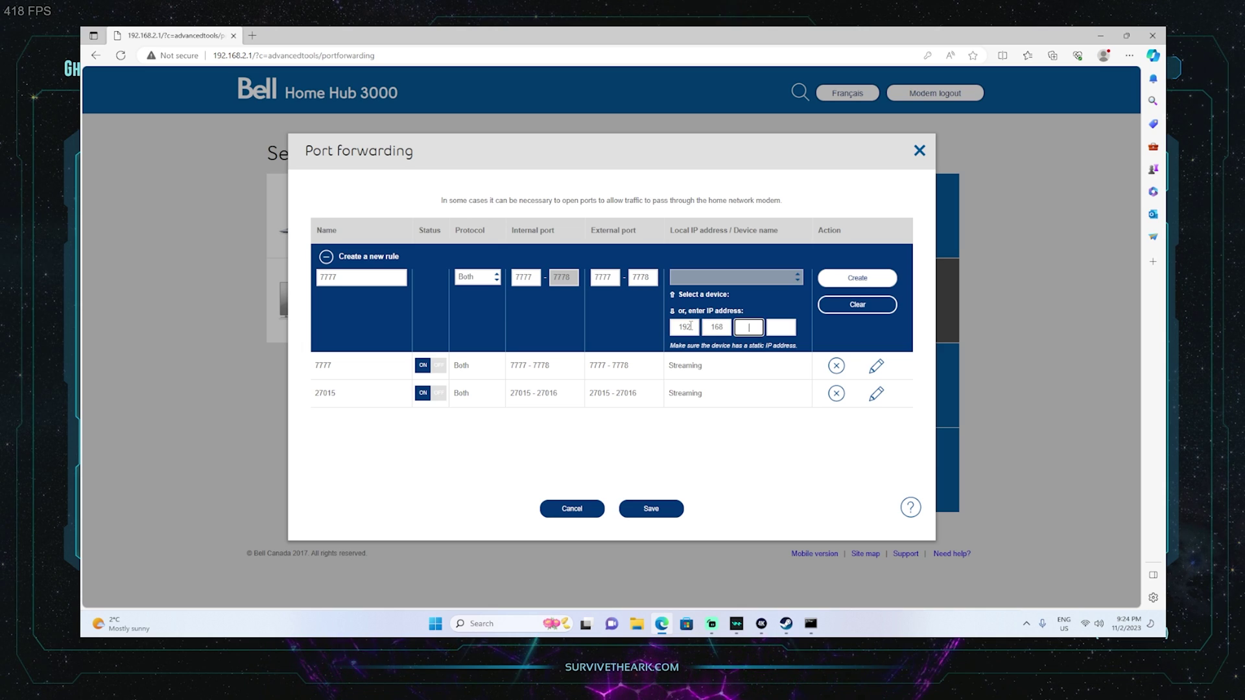
{"action": "type", "text": "2"}
{"action": "key", "text": "period"}
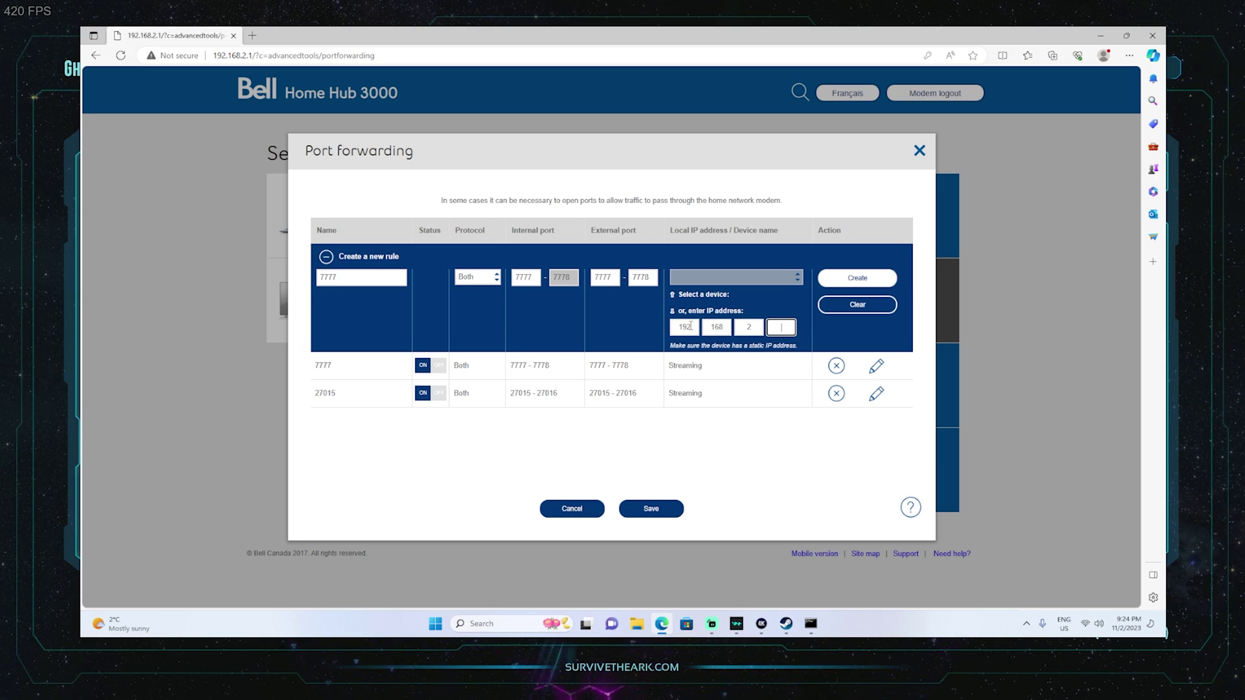
{"action": "left_click", "coordinate": [810, 623]}
{"action": "left_click_drag", "start_coordinate": [258, 289], "coordinate": [320, 294]}
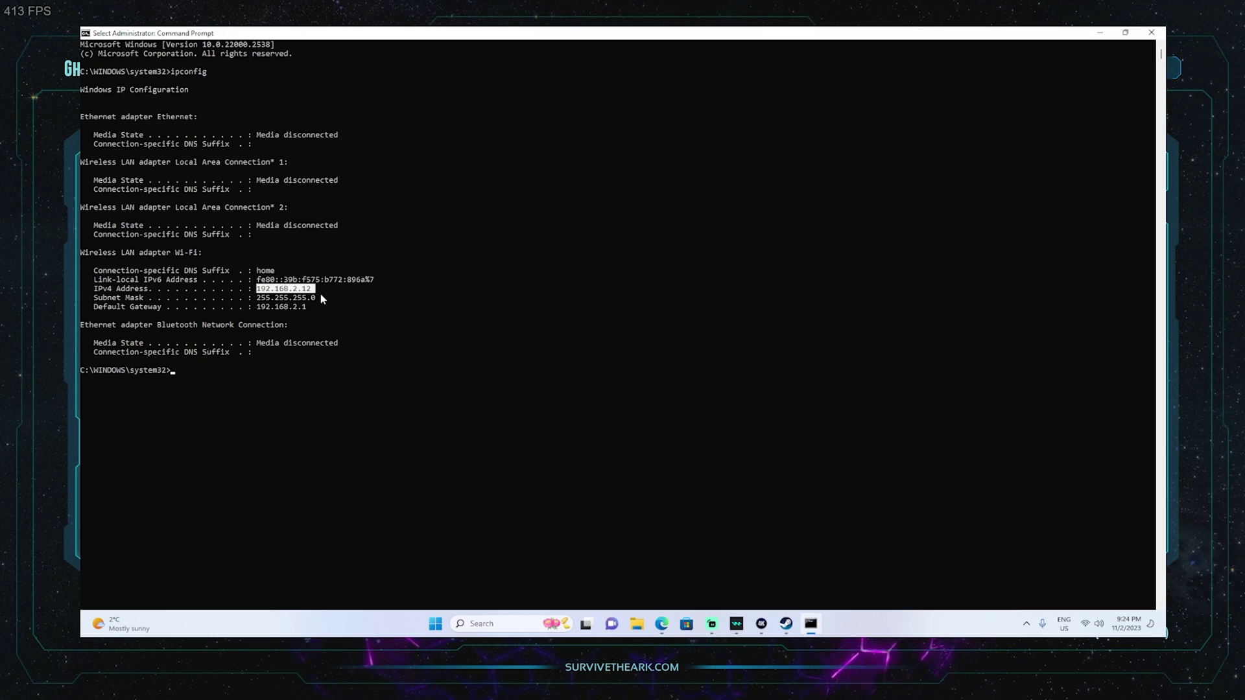
{"action": "left_click", "coordinate": [661, 624]}
{"action": "type", "text": "12"}
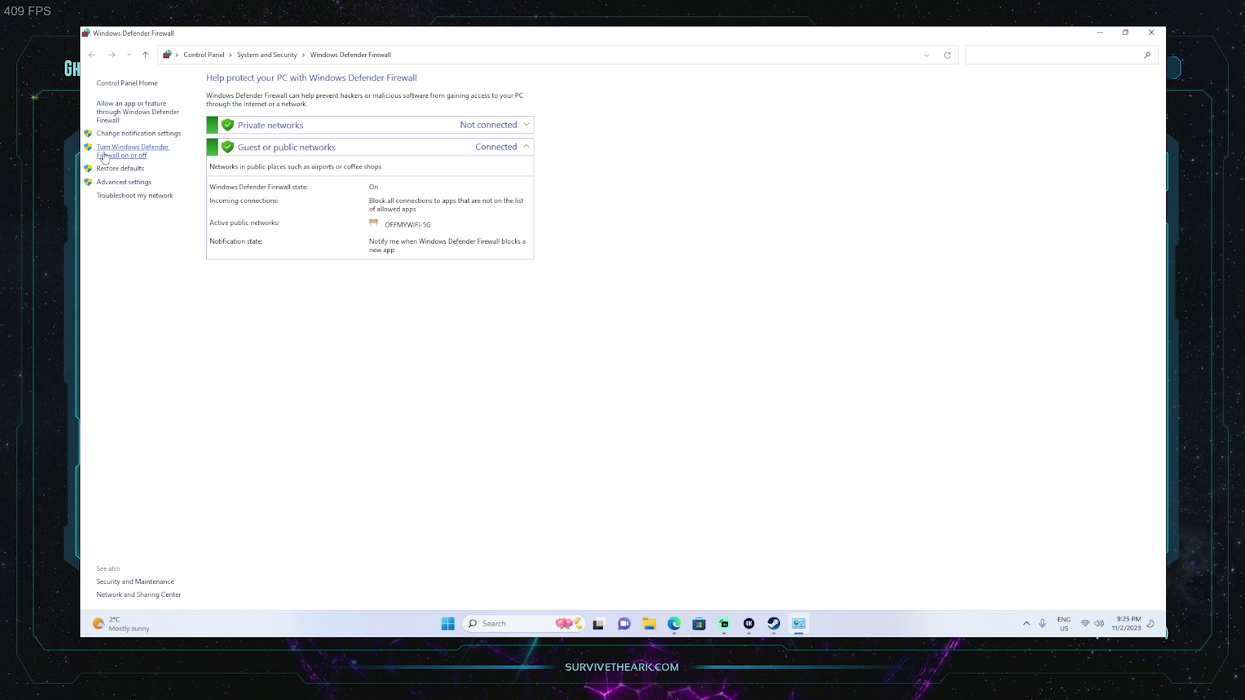
Open the firewall's advanced settings, show Inbound Rules, and maximize the window.
{"action": "left_click", "coordinate": [129, 183]}
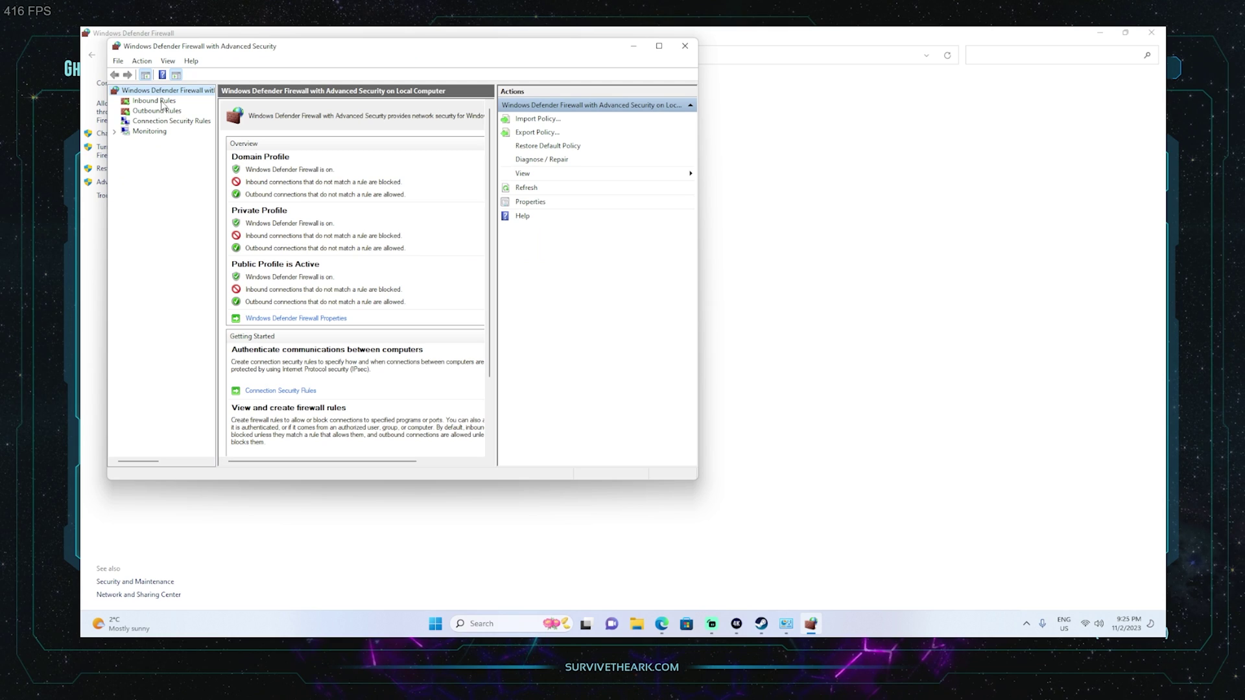
{"action": "left_click", "coordinate": [154, 100]}
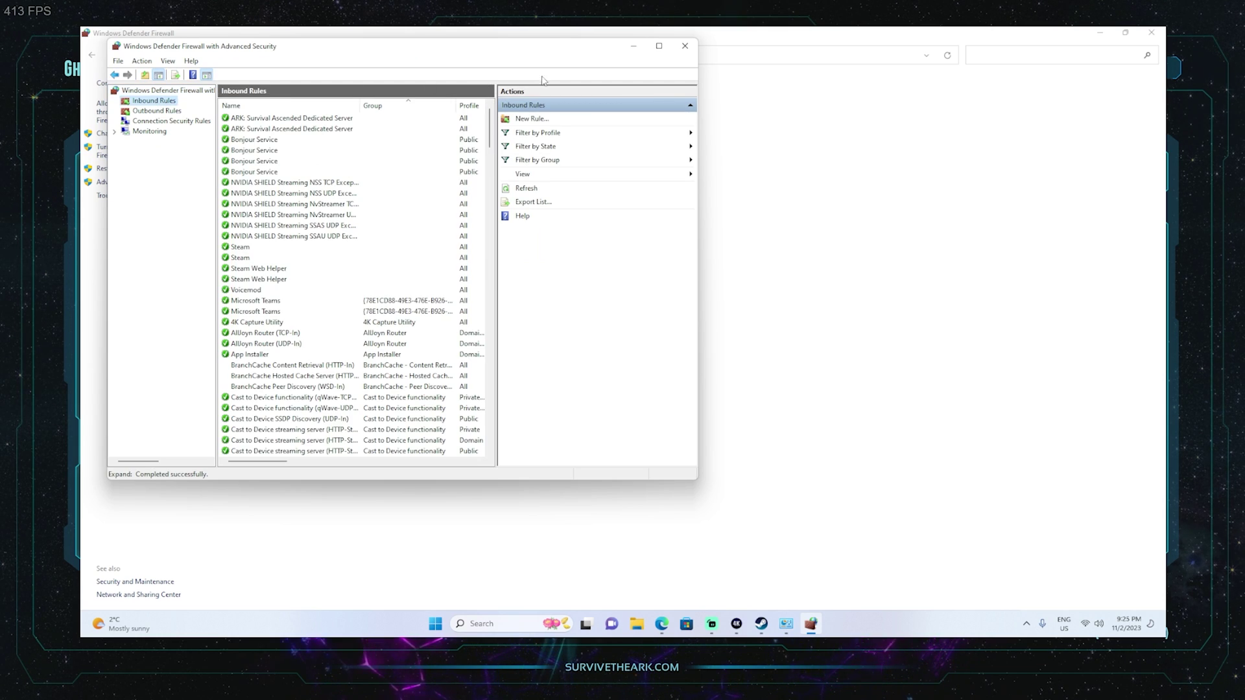
{"action": "left_click", "coordinate": [658, 46]}
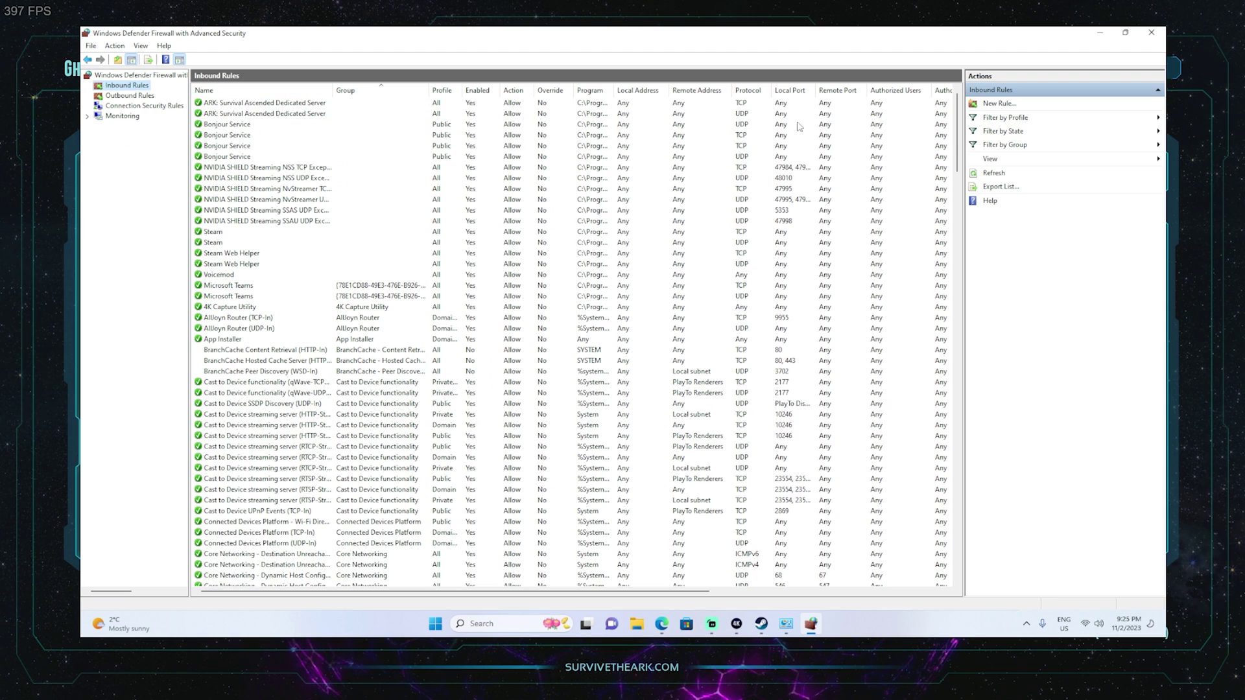
{"action": "left_click", "coordinate": [985, 105]}
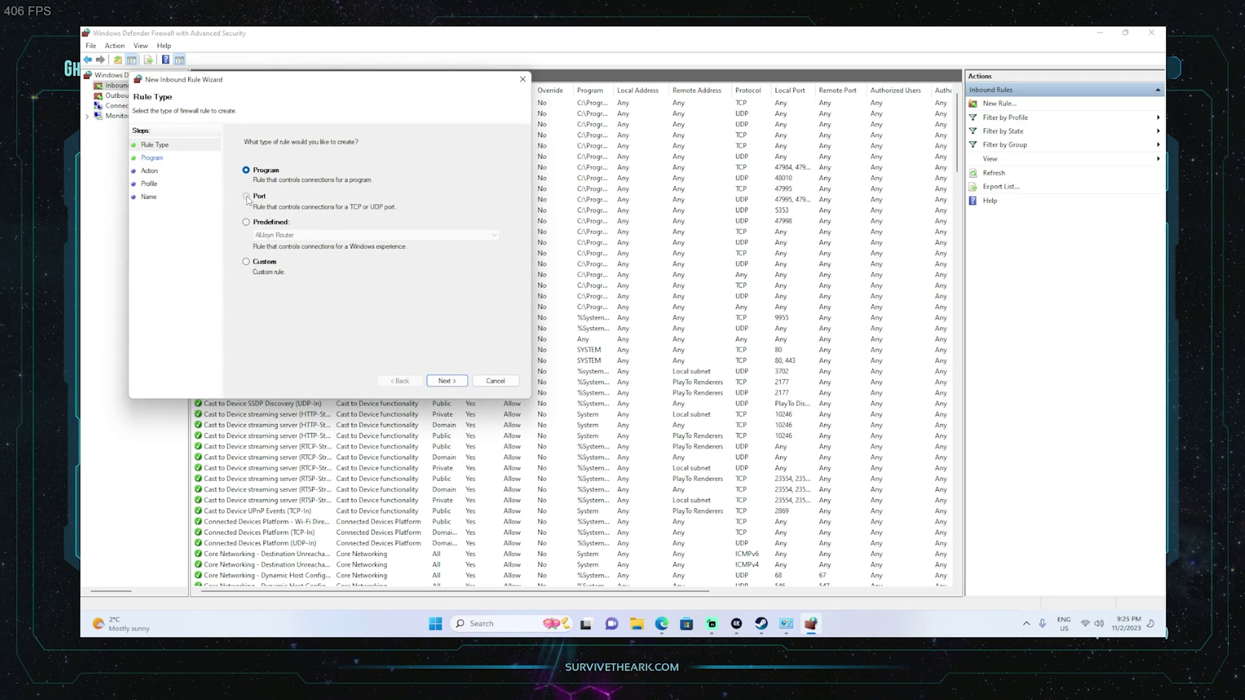
{"action": "left_click", "coordinate": [446, 381]}
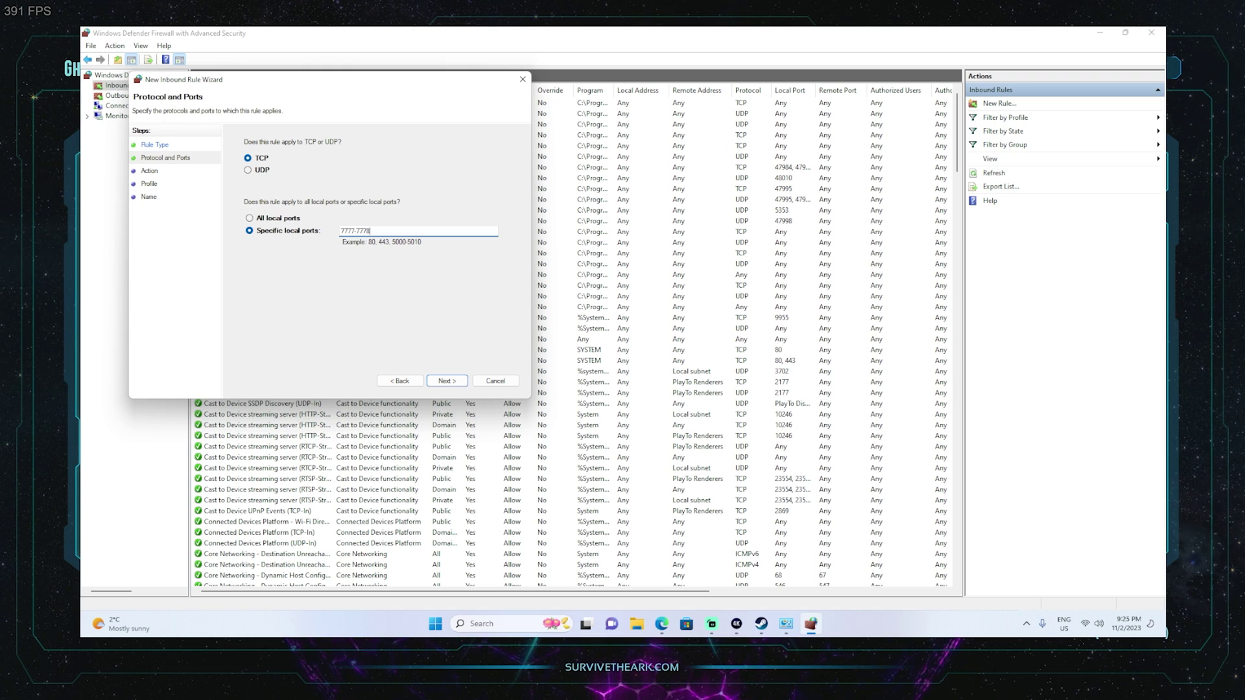
{"action": "type", "text": "70"}
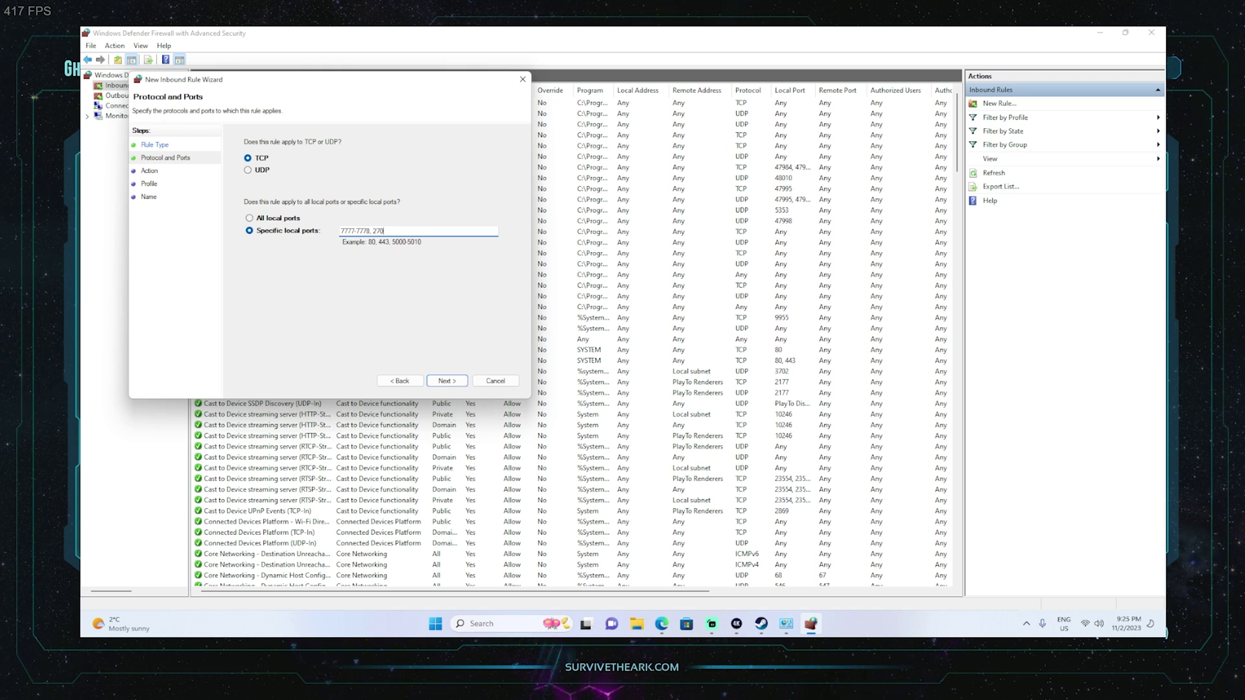
{"action": "type", "text": "15-27016"}
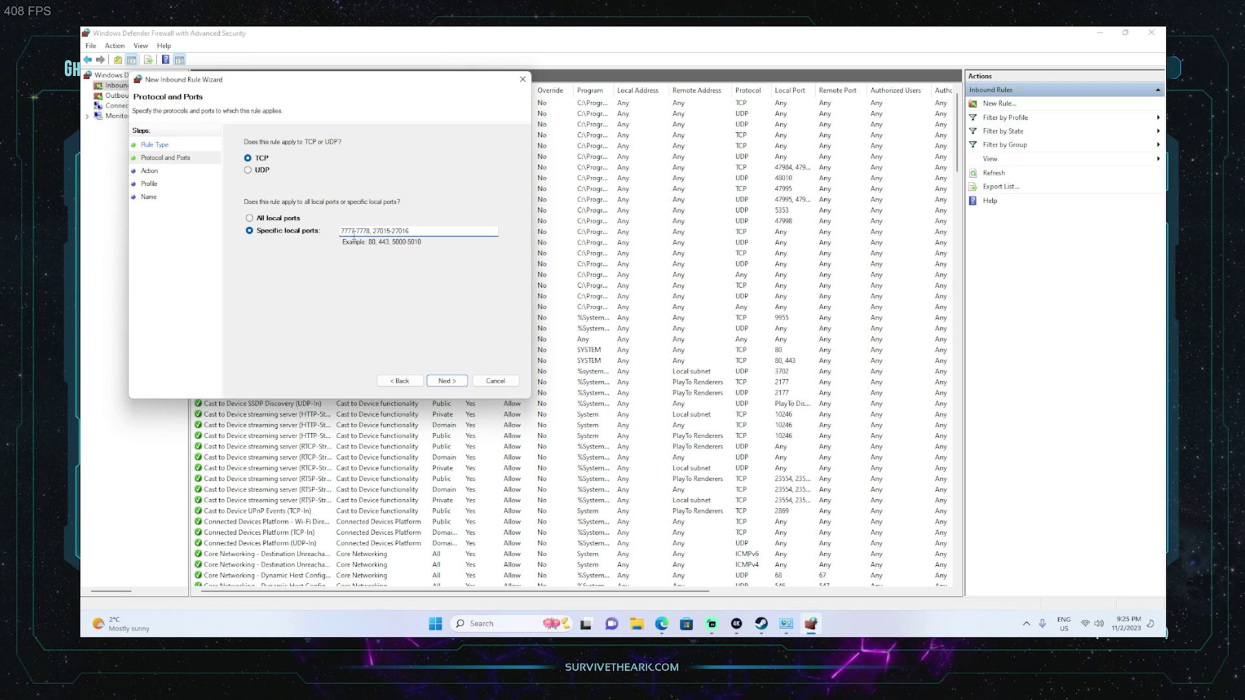
{"action": "left_click", "coordinate": [447, 381]}
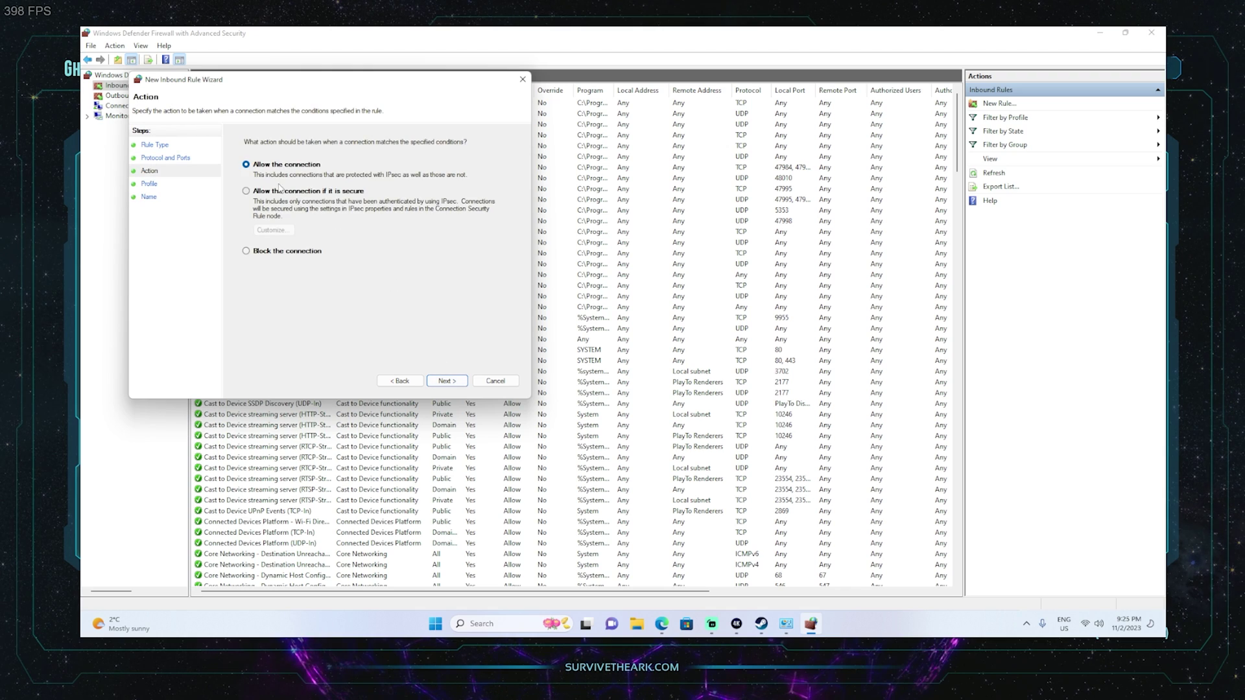
{"action": "left_click", "coordinate": [448, 381]}
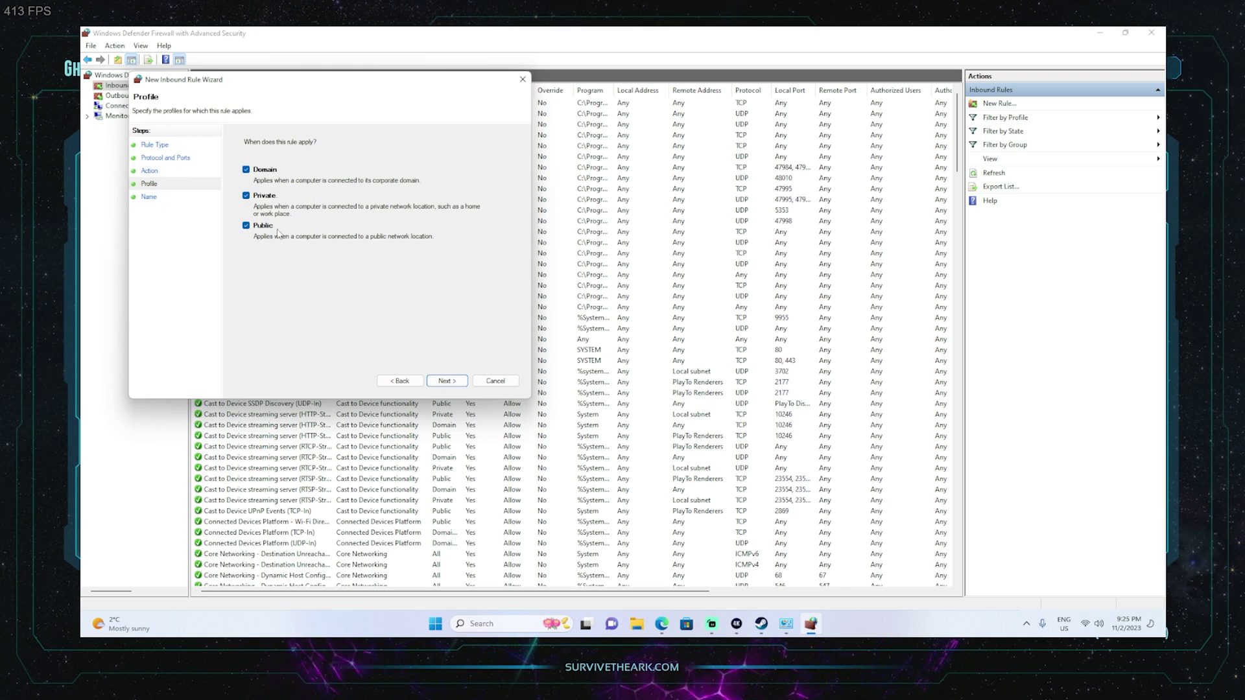
{"action": "left_click", "coordinate": [447, 381]}
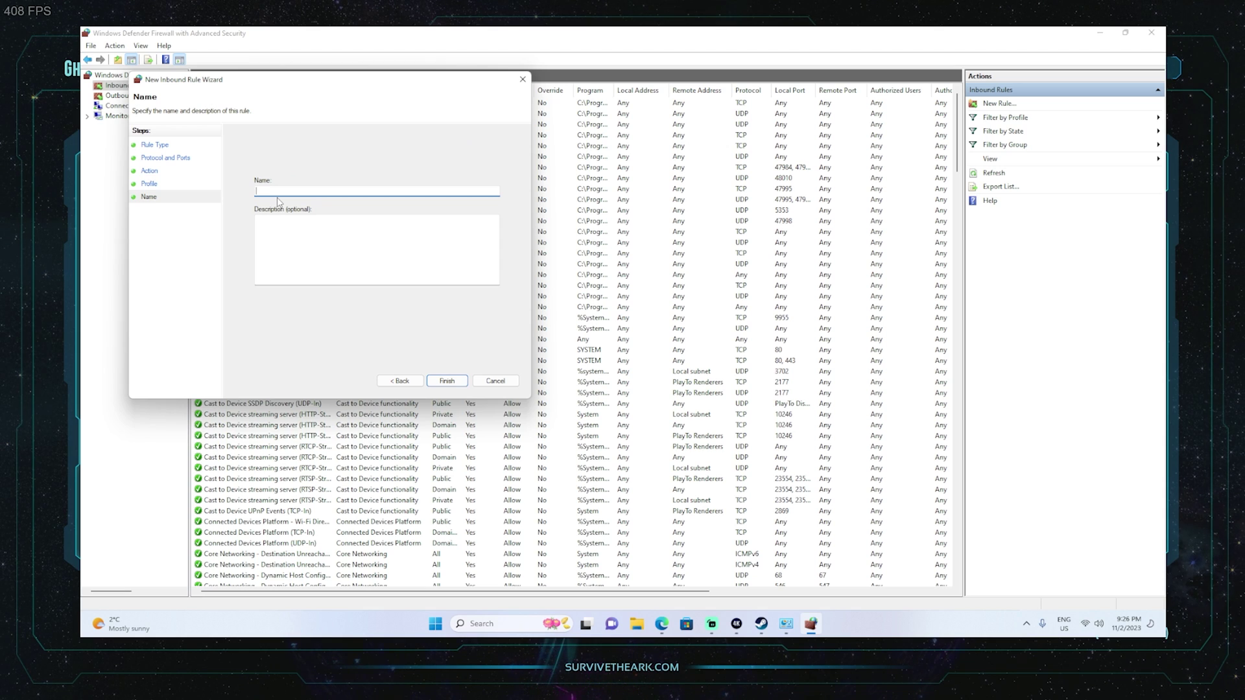
{"action": "type", "text": "ARK TC"}
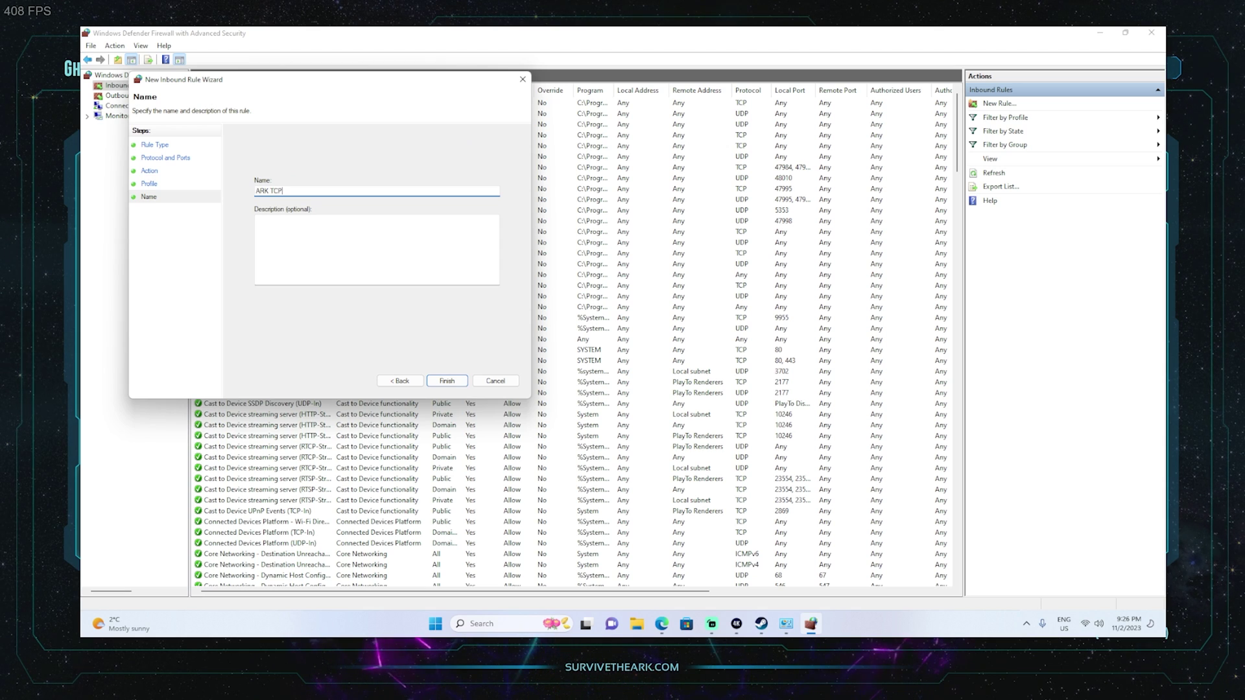
{"action": "type", "text": "P"}
{"action": "left_click", "coordinate": [447, 381]}
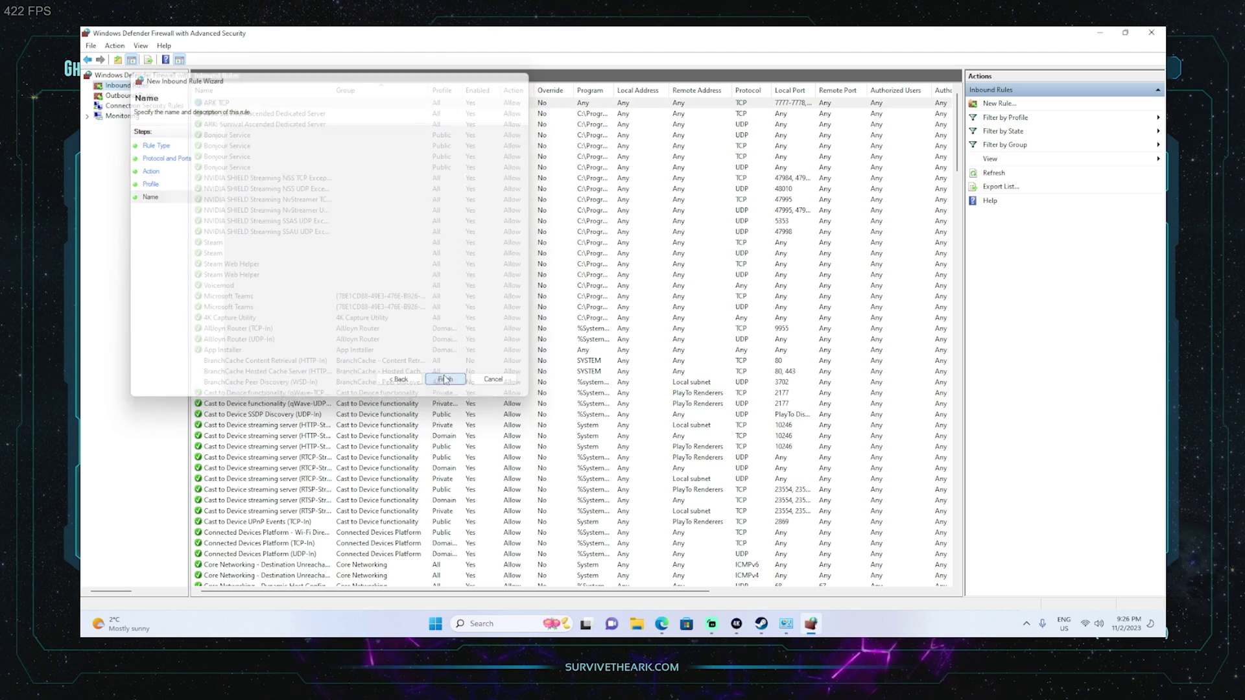
{"action": "left_click", "coordinate": [998, 103]}
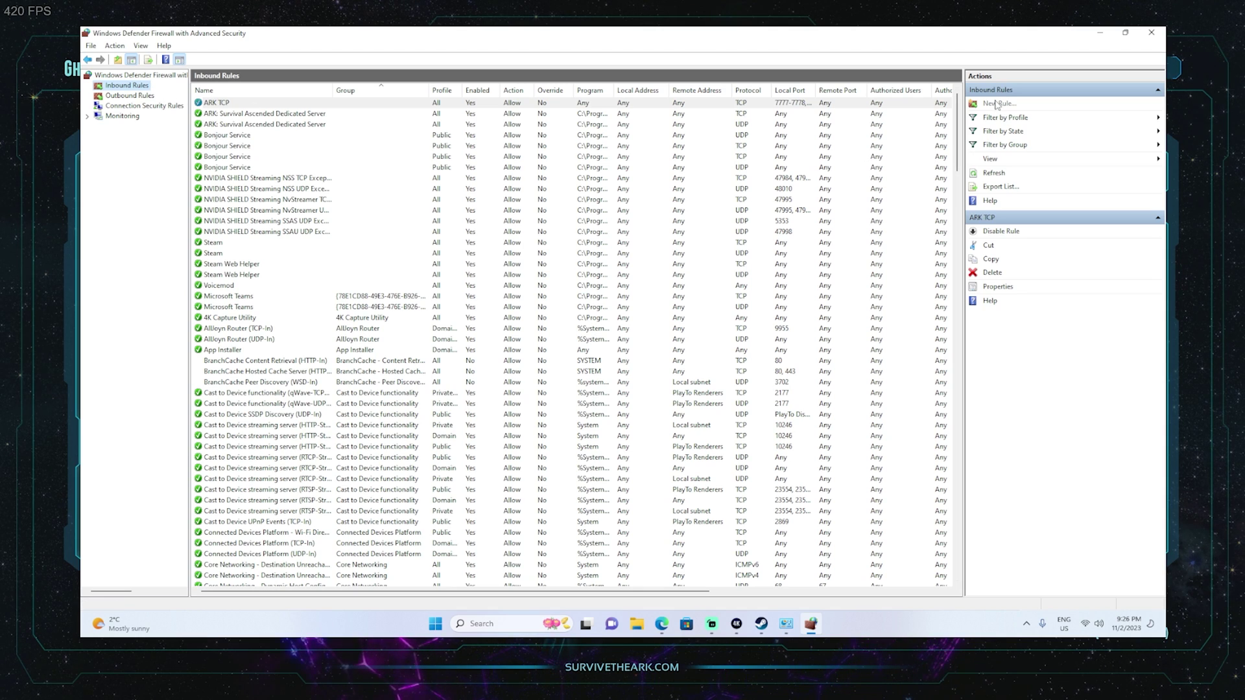
{"action": "left_click", "coordinate": [260, 210]}
{"action": "left_click", "coordinate": [460, 394]}
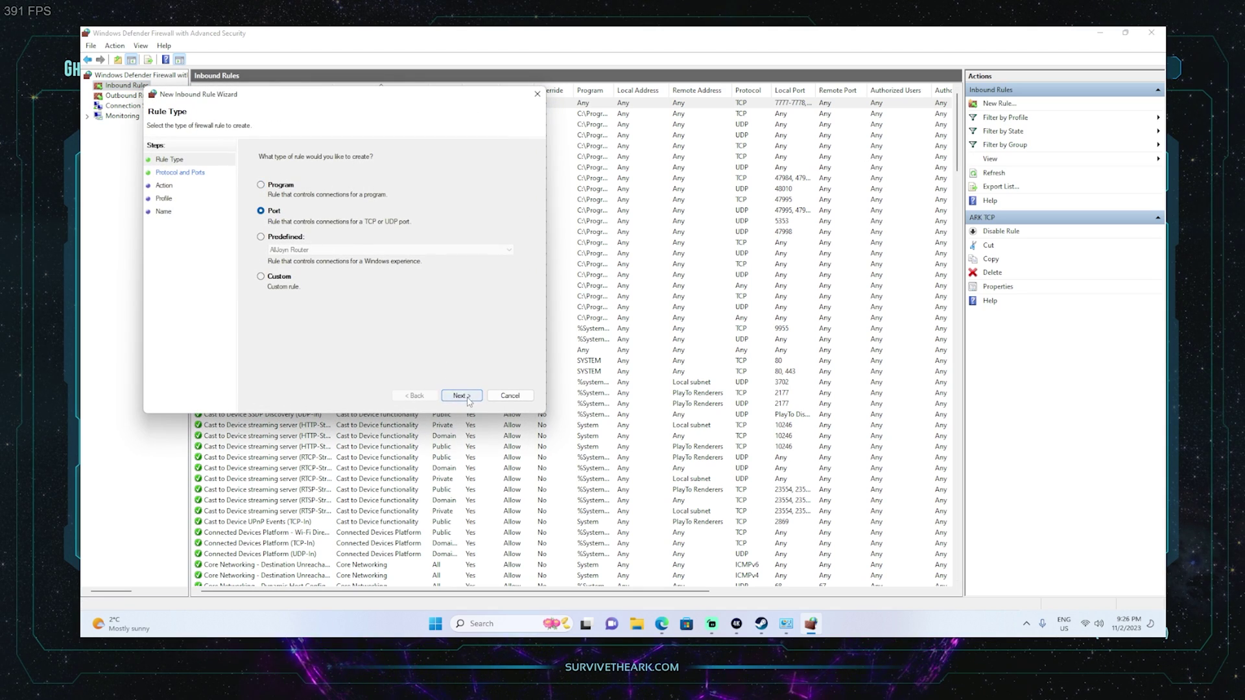
{"action": "left_click", "coordinate": [263, 184]}
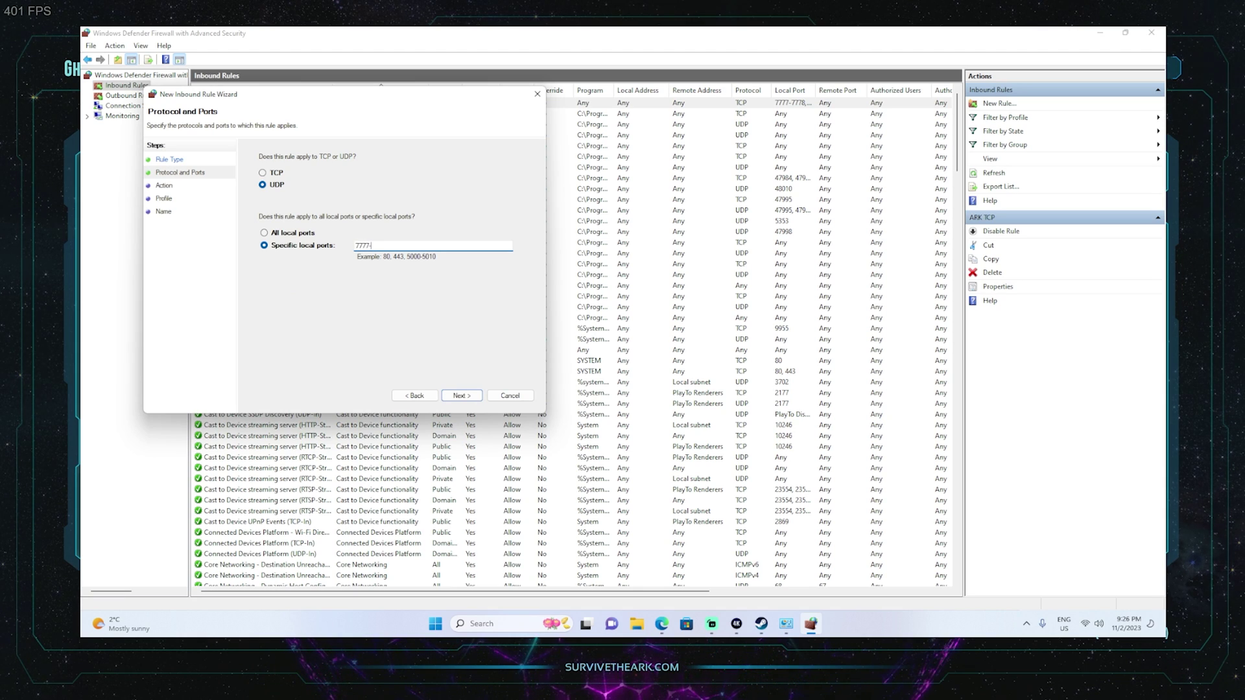
{"action": "key", "text": "BackSpace"}
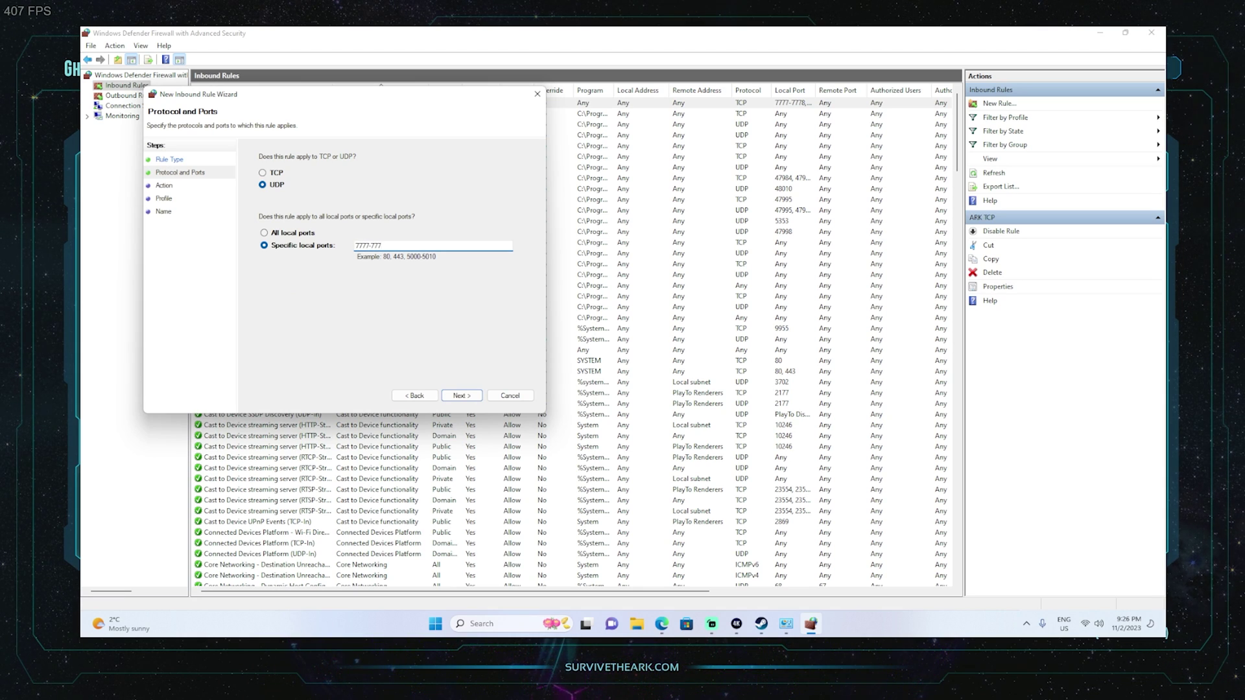
{"action": "type", "text": "8, 2701"}
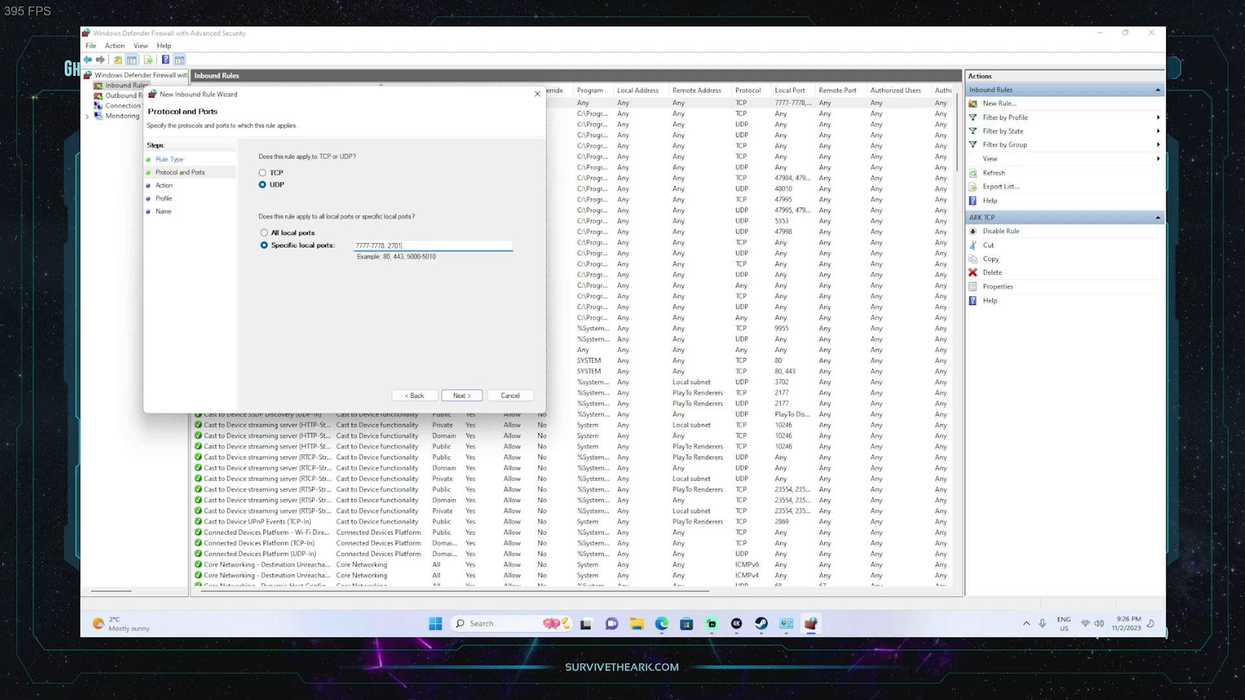
{"action": "type", "text": "5-27016"}
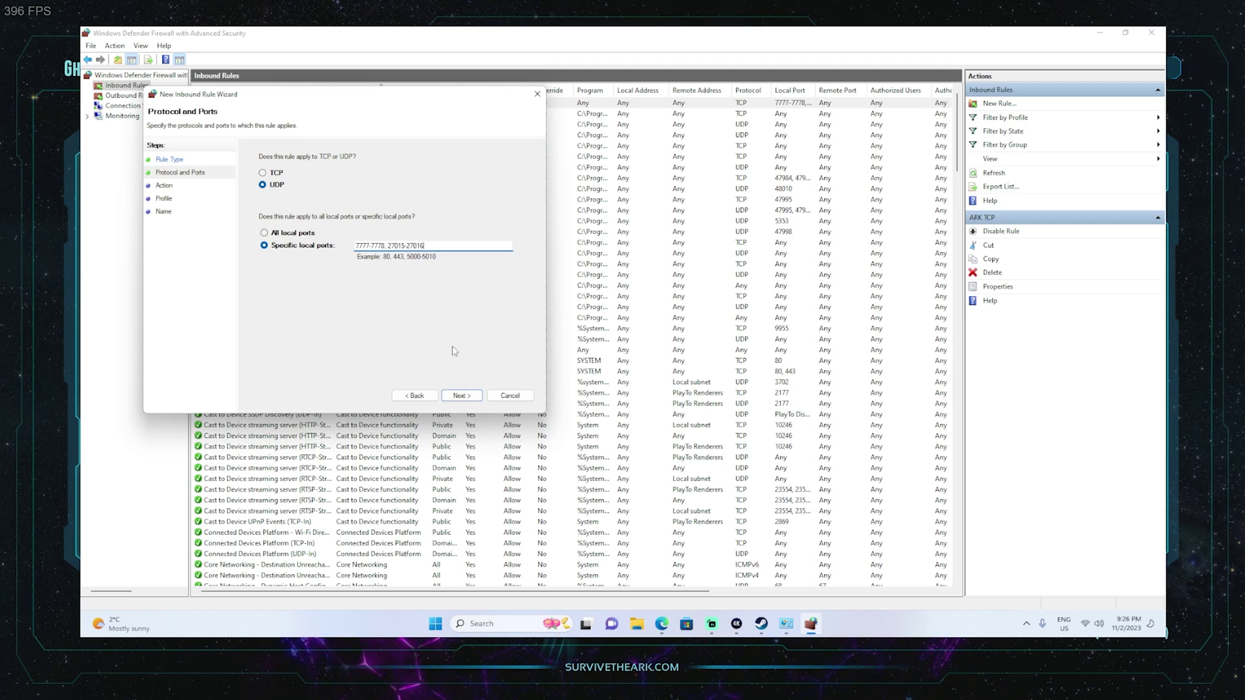
{"action": "left_click", "coordinate": [263, 173]}
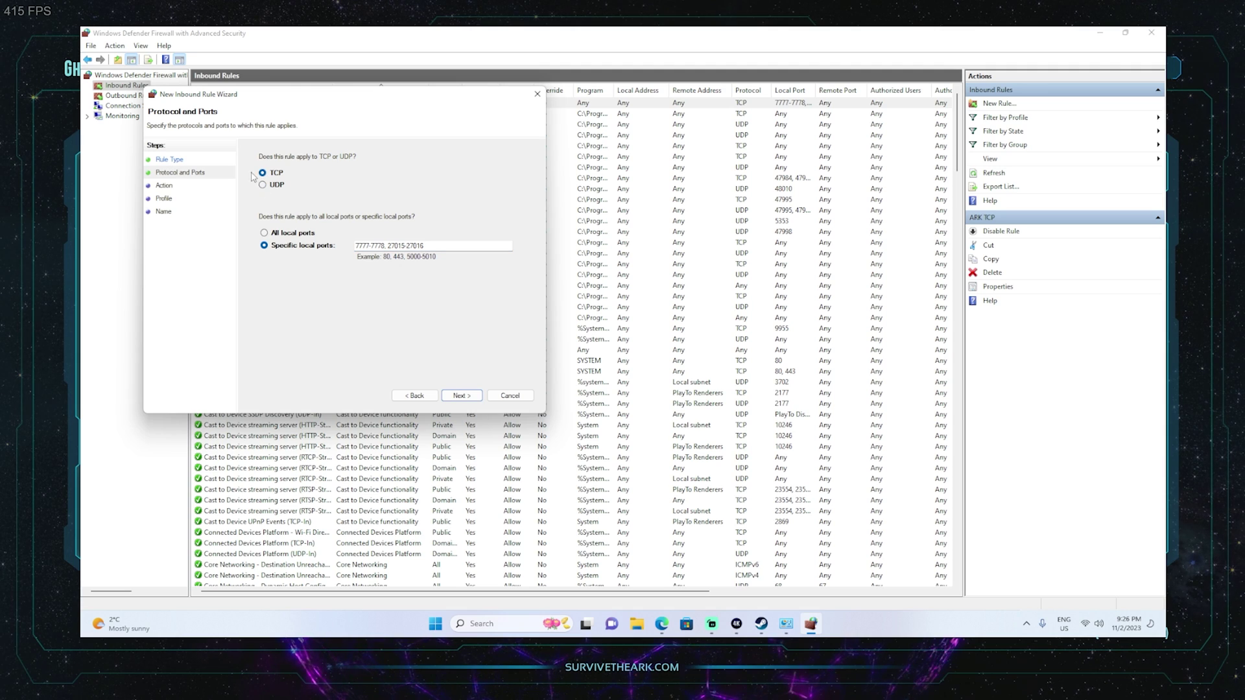
{"action": "left_click", "coordinate": [272, 186]}
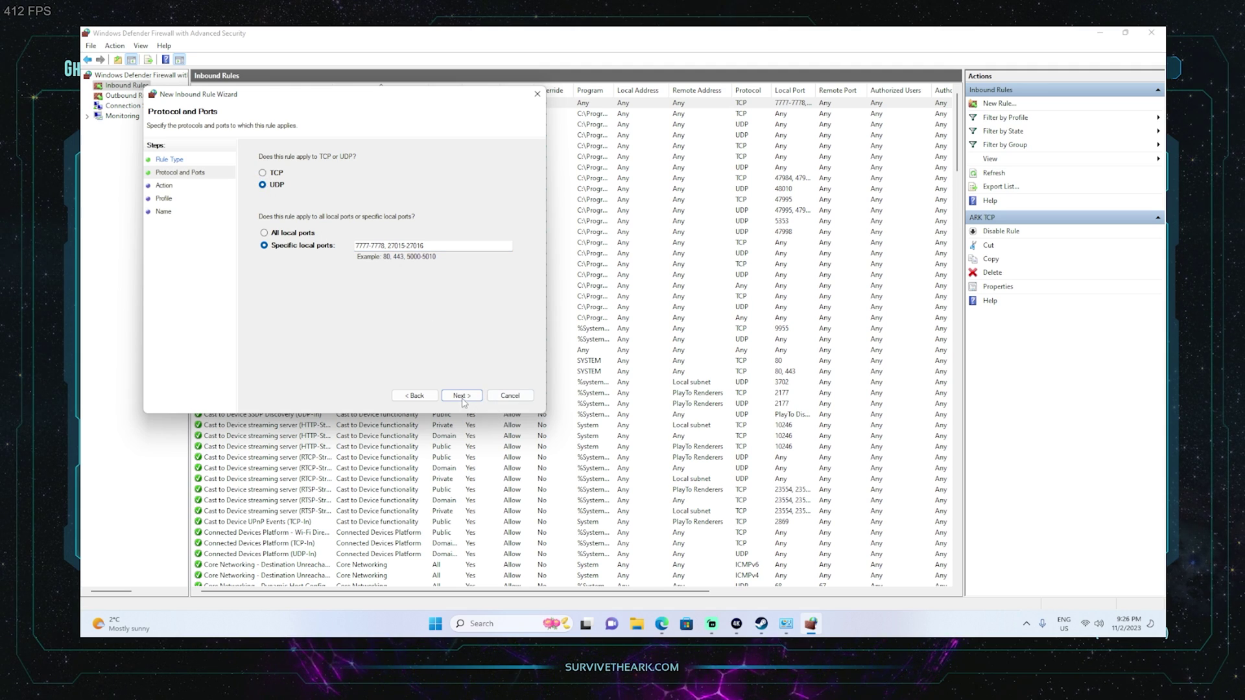
{"action": "left_click", "coordinate": [461, 396]}
Allow the connection on all profiles and save the rule as 'ARK UDP'.
{"action": "left_click", "coordinate": [461, 395]}
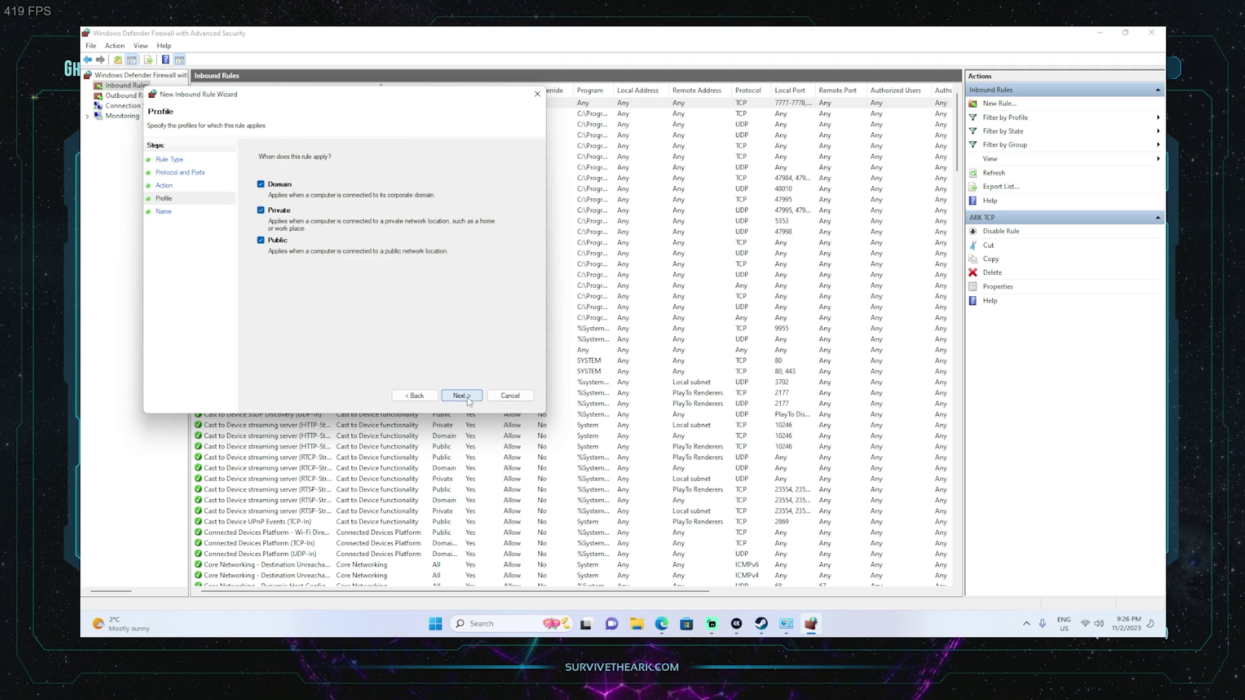
{"action": "left_click", "coordinate": [461, 395]}
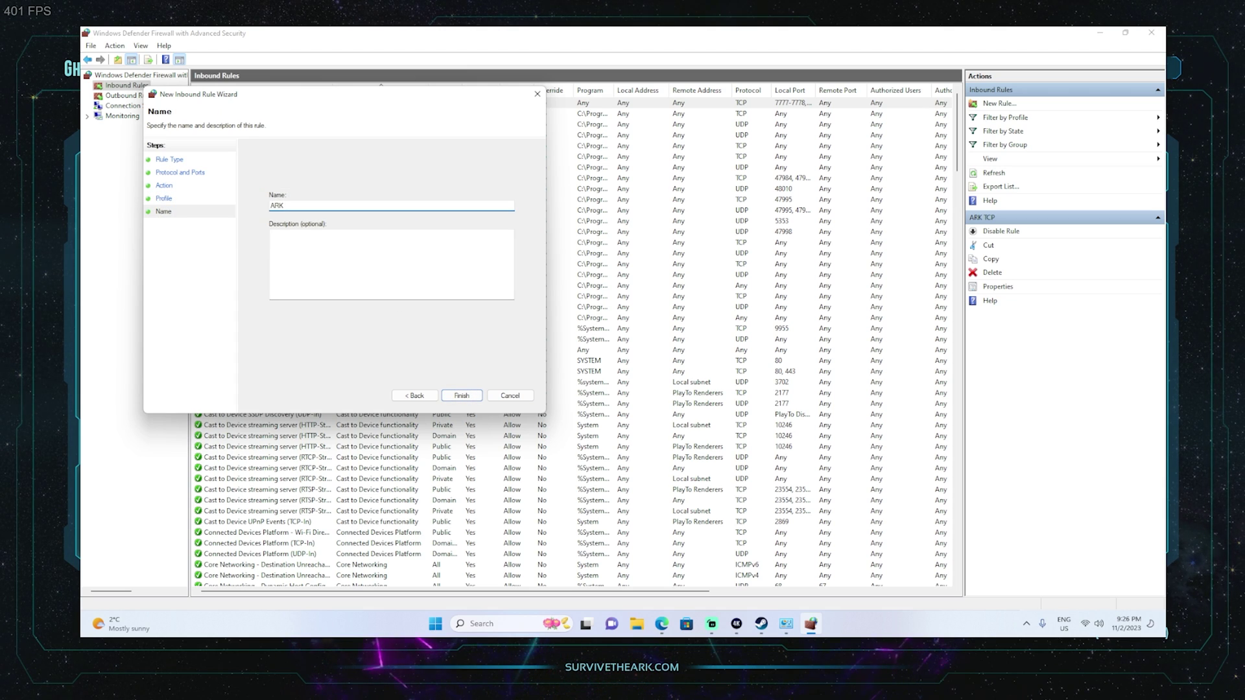
{"action": "type", "text": "ARK UDP"}
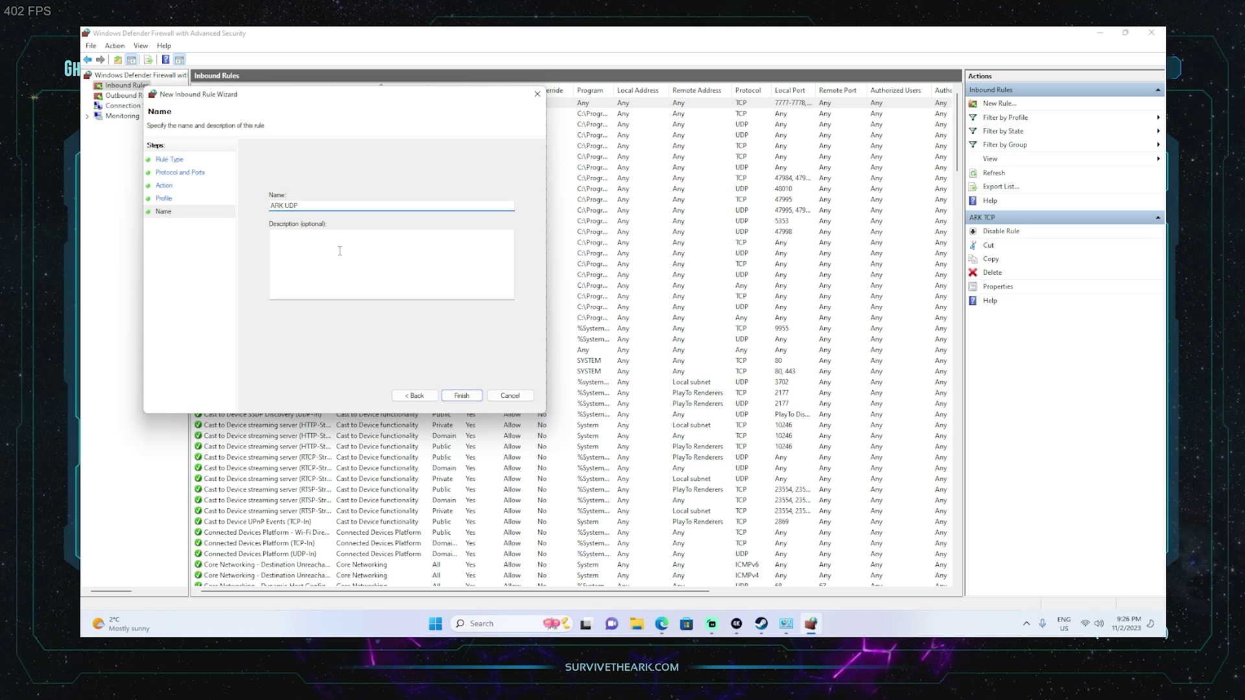
{"action": "left_click", "coordinate": [460, 395]}
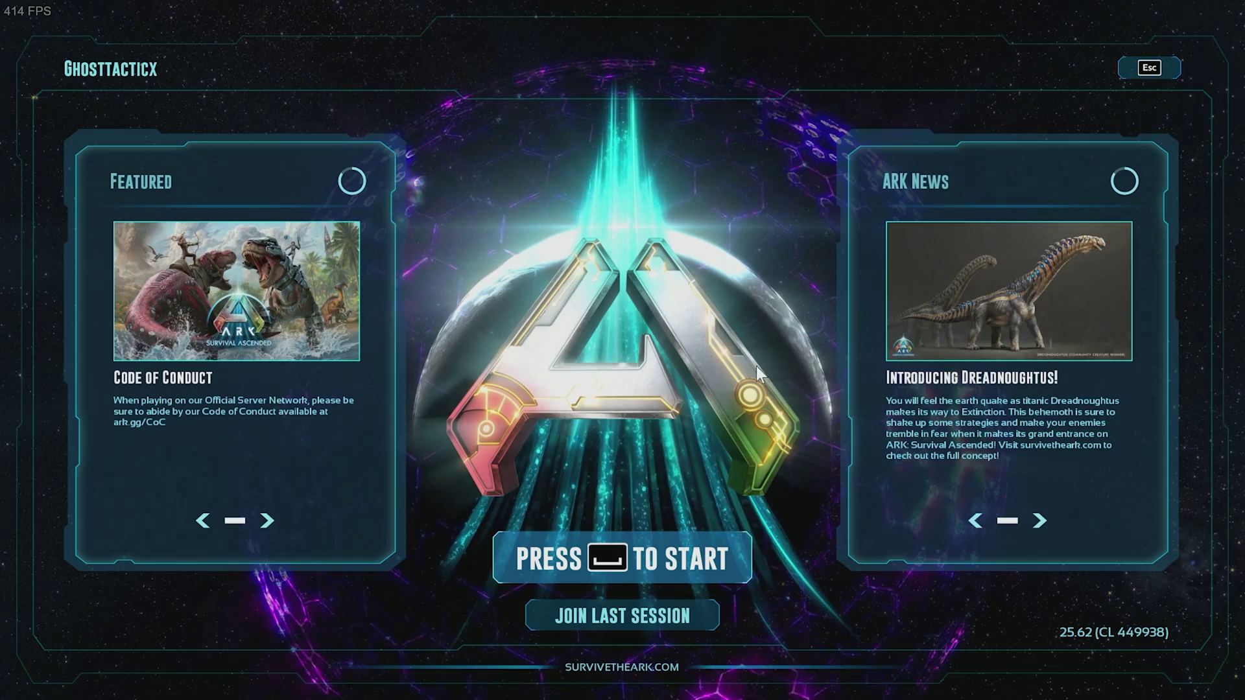
Go from the ARK title screen through the game-mode menu into the Join Game server browser.
{"action": "left_click", "coordinate": [678, 563]}
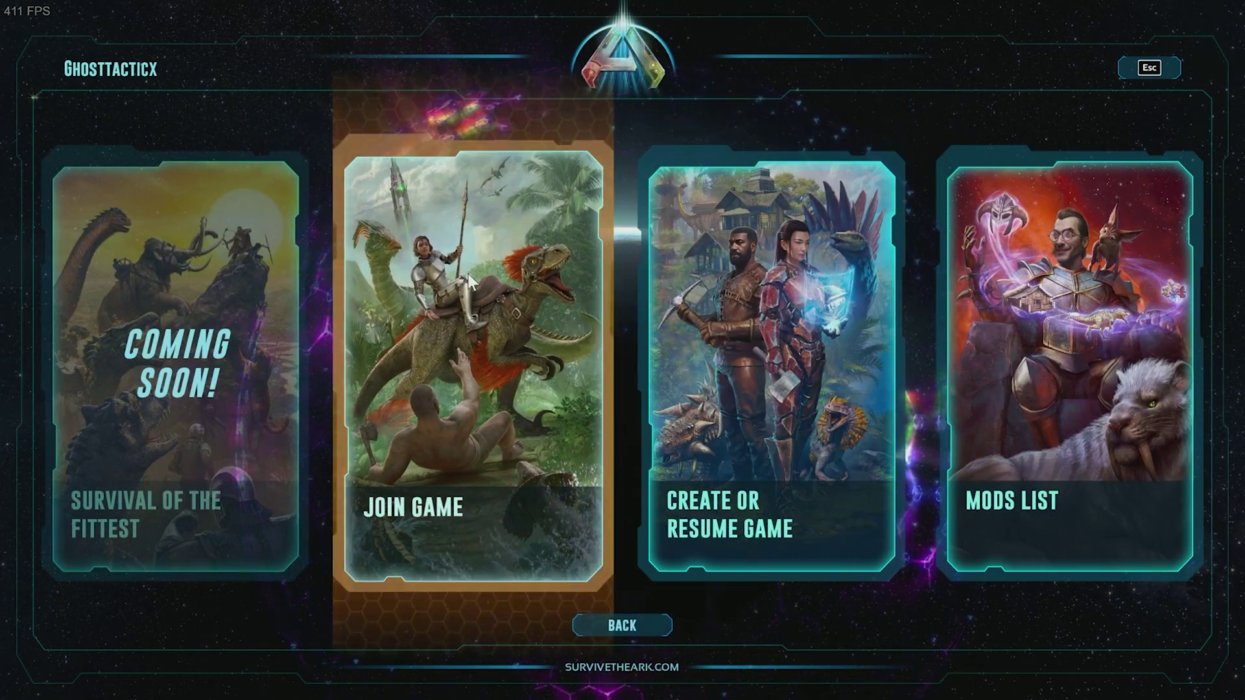
{"action": "left_click", "coordinate": [468, 321]}
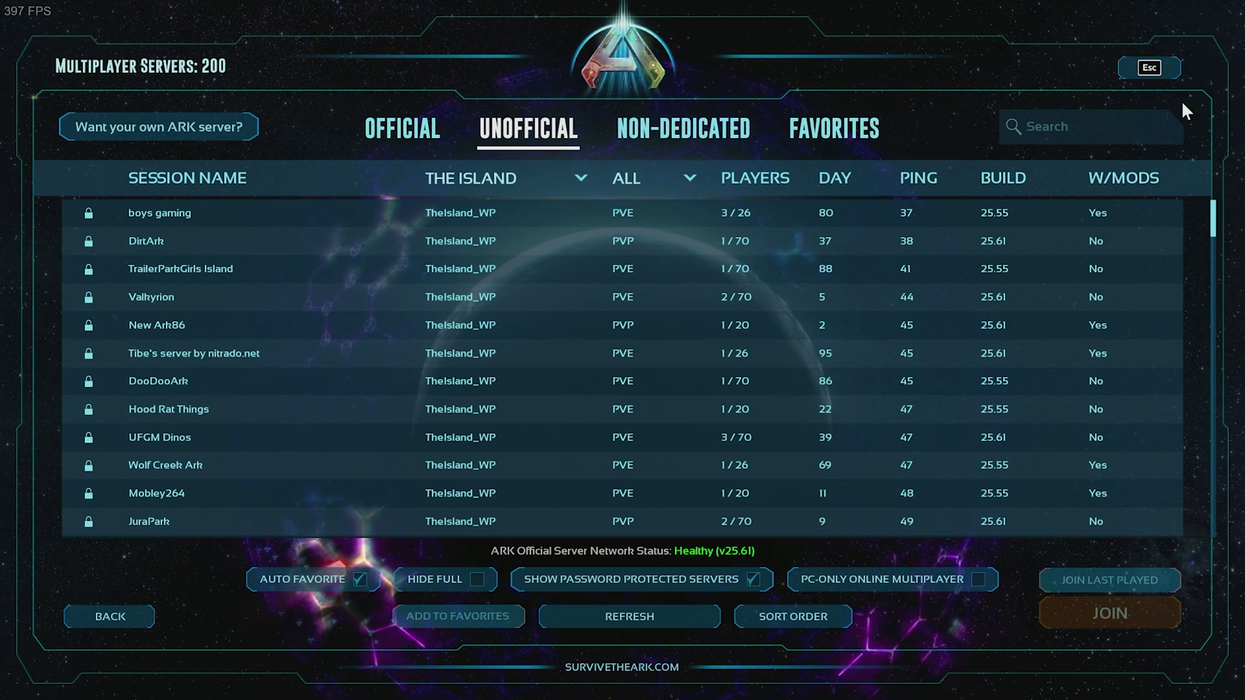
Search the server list for 'YoutubeServer', include password-protected servers, and keep the game-mode filter on ALL.
{"action": "left_click", "coordinate": [1065, 122]}
{"action": "type", "text": "Y"}
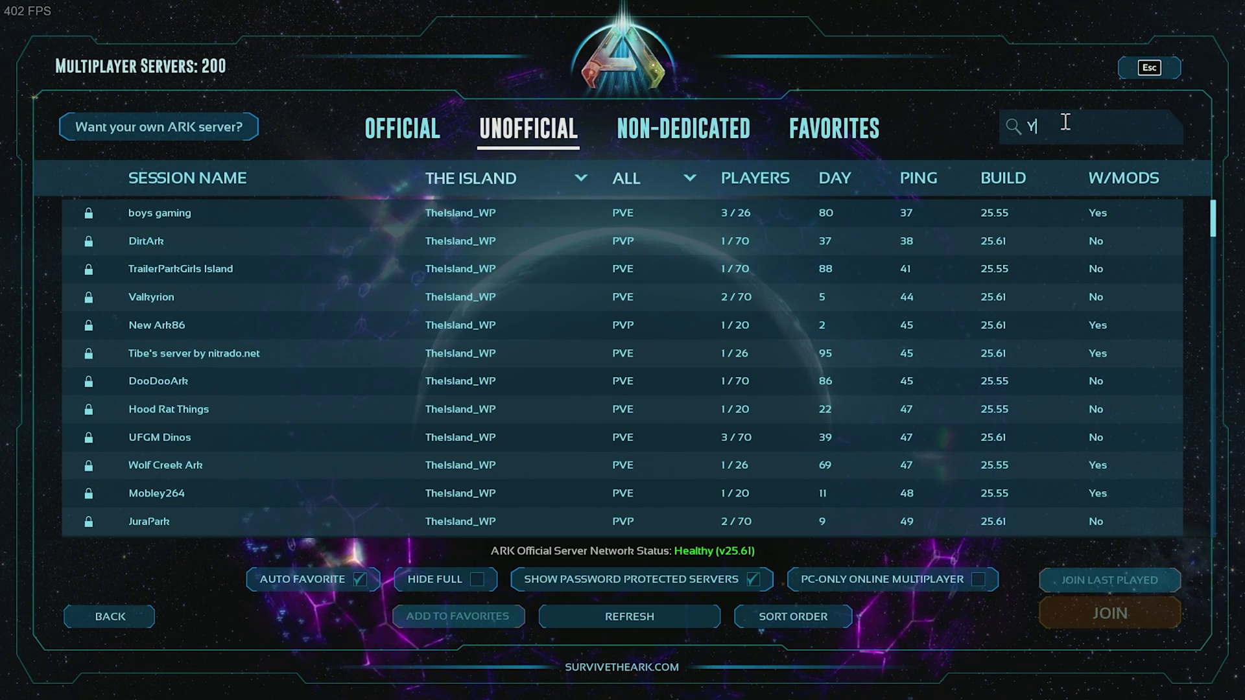
{"action": "type", "text": "outubeServe"}
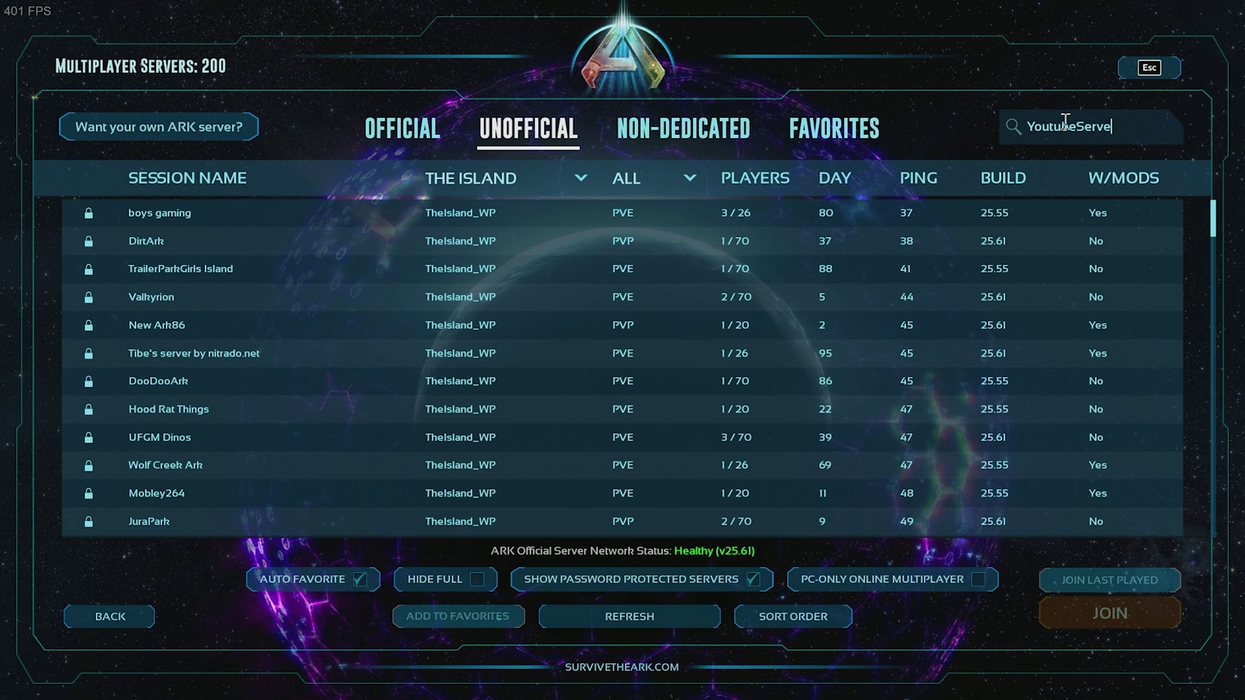
{"action": "type", "text": "r"}
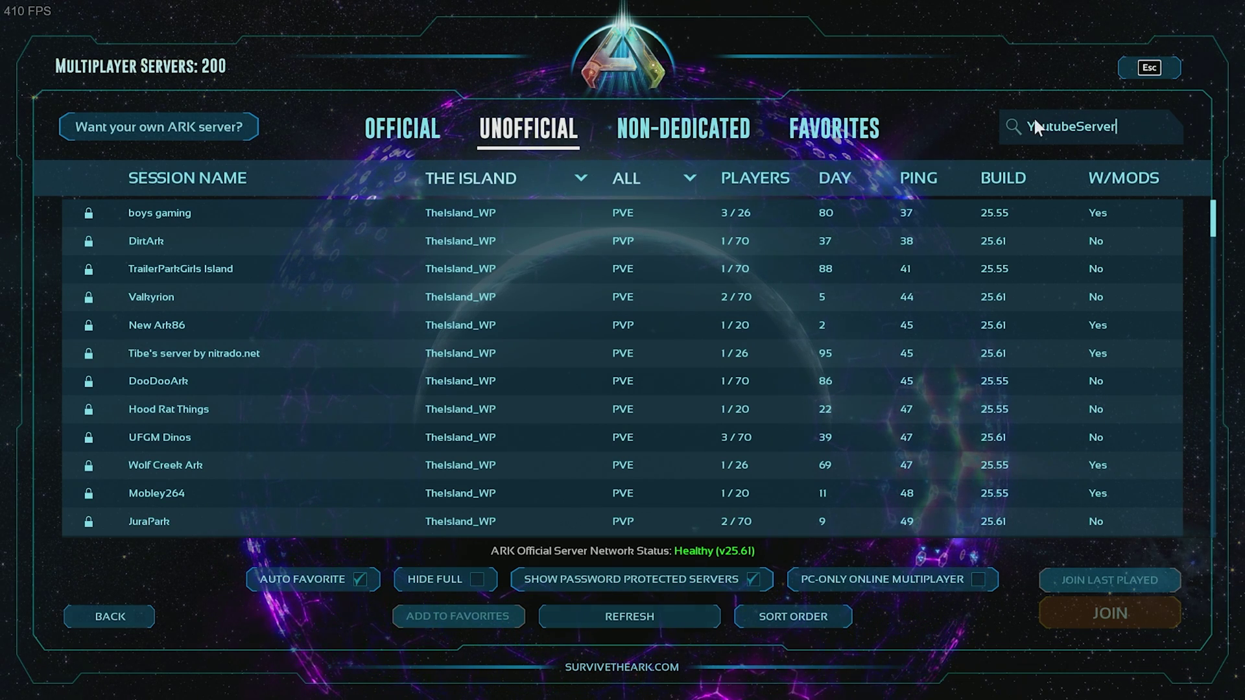
{"action": "key", "text": "Return"}
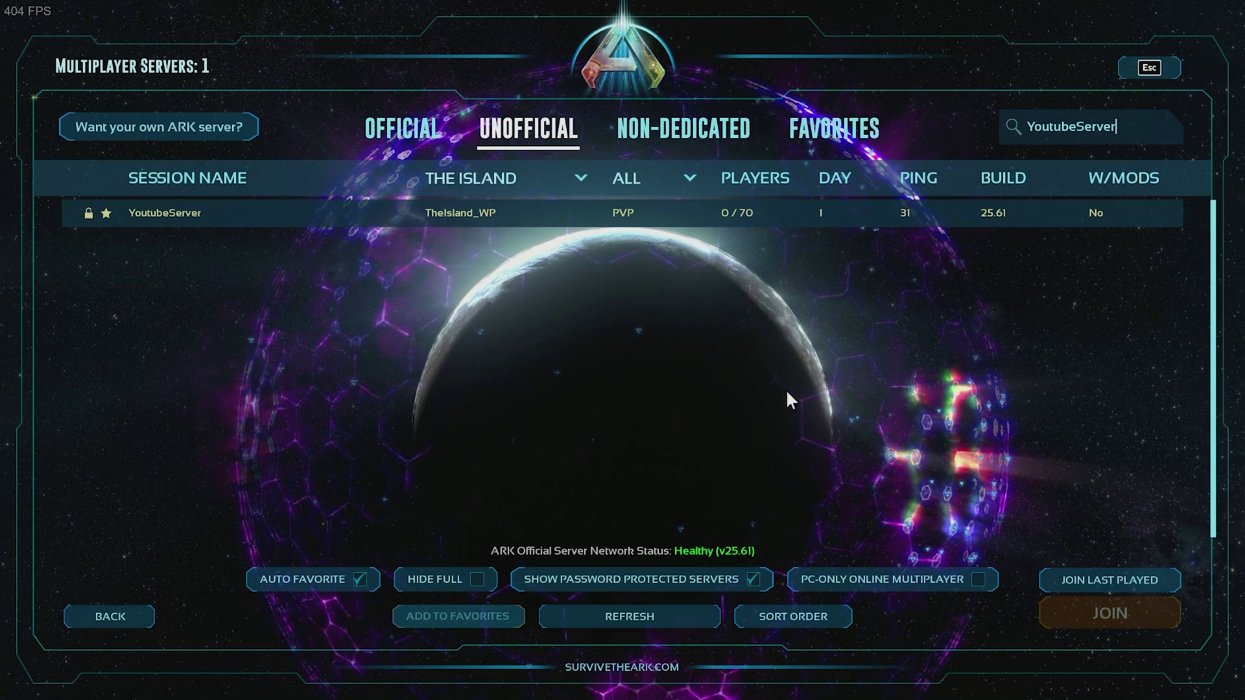
{"action": "left_click", "coordinate": [752, 579]}
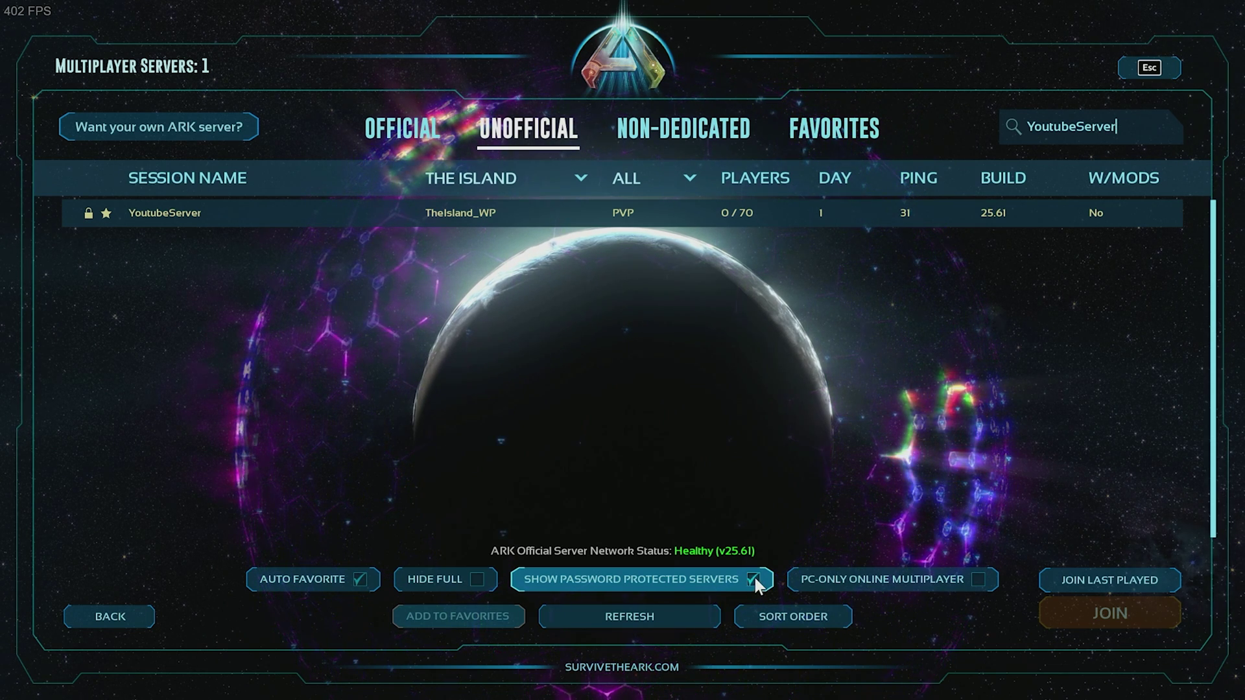
{"action": "left_click", "coordinate": [639, 181]}
{"action": "left_click", "coordinate": [639, 205]}
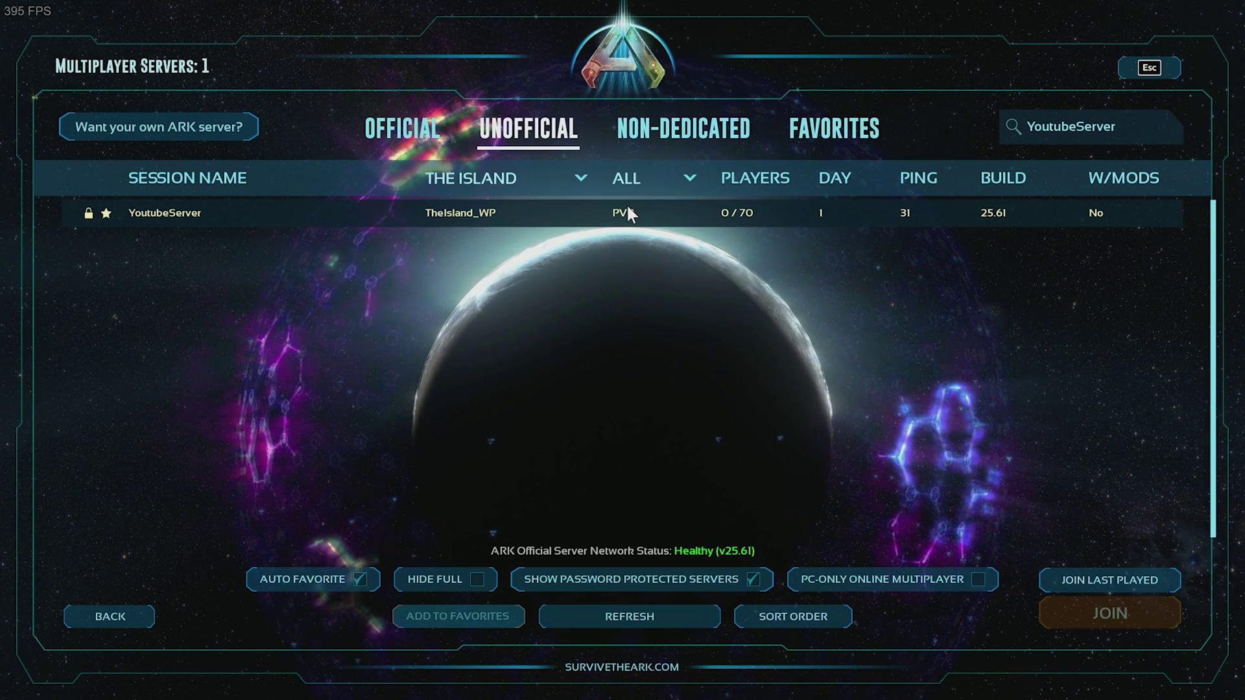
Select YoutubeServer and try joining it with the server password.
{"action": "left_click", "coordinate": [627, 208]}
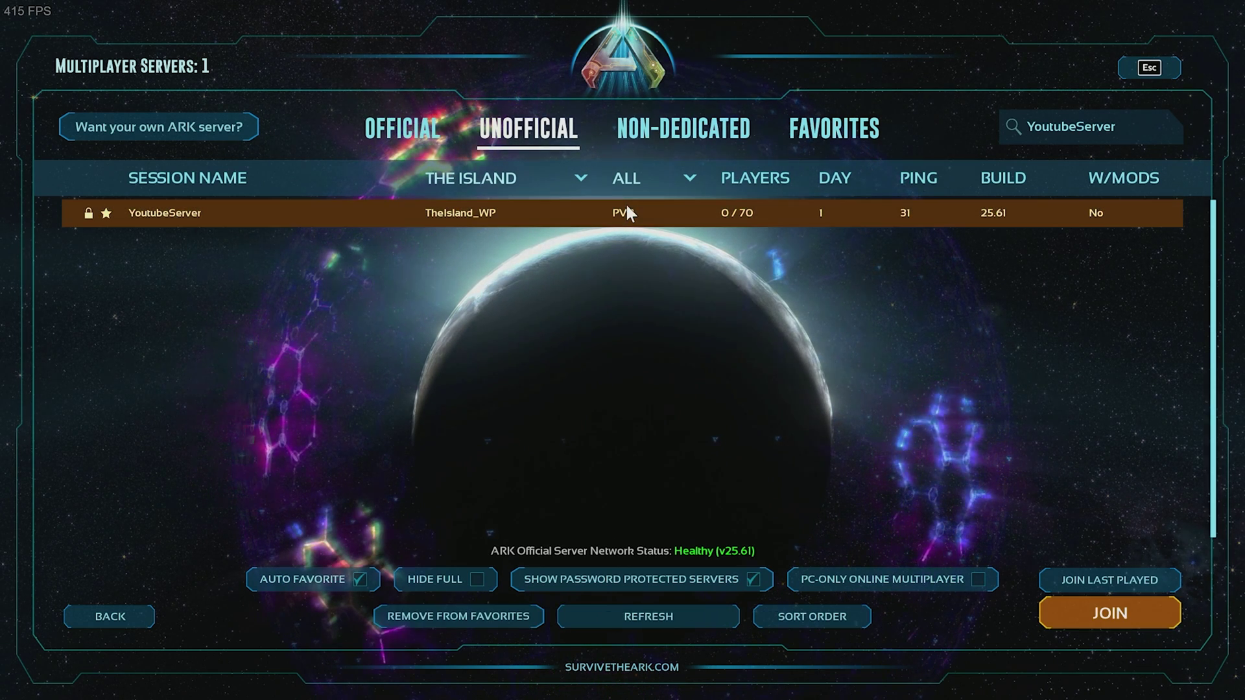
{"action": "left_click", "coordinate": [1115, 614]}
{"action": "left_click", "coordinate": [586, 331]}
{"action": "type", "text": "1234"}
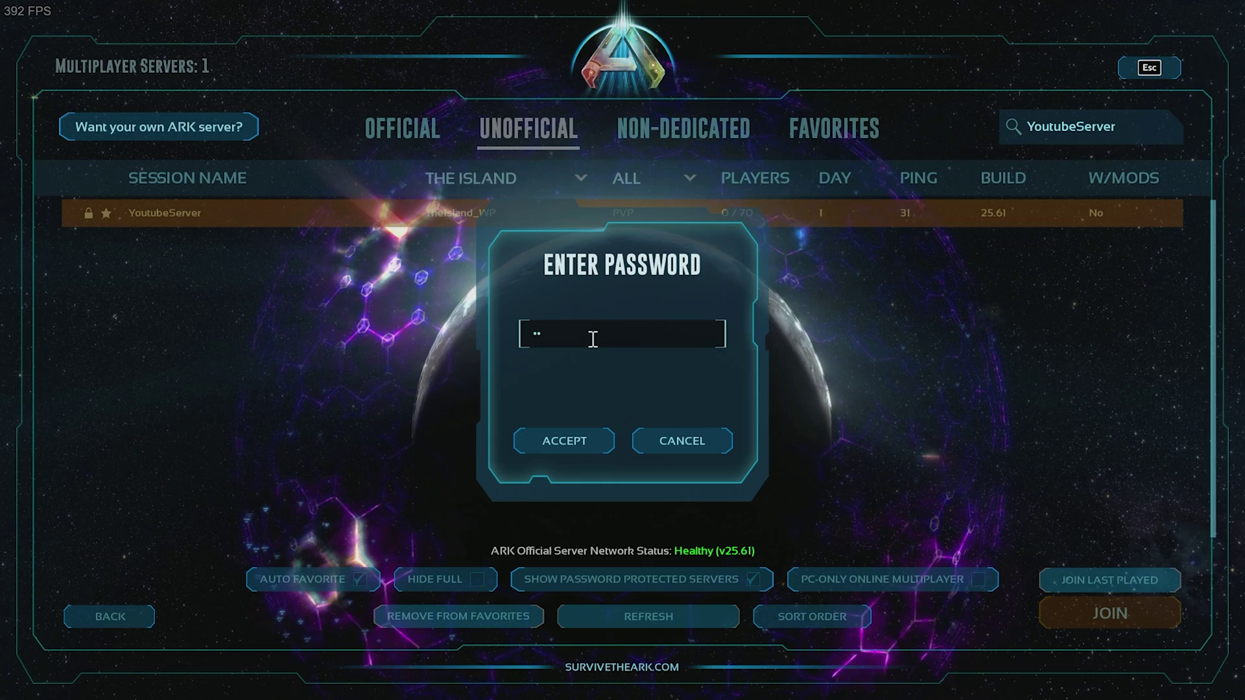
{"action": "left_click", "coordinate": [576, 443]}
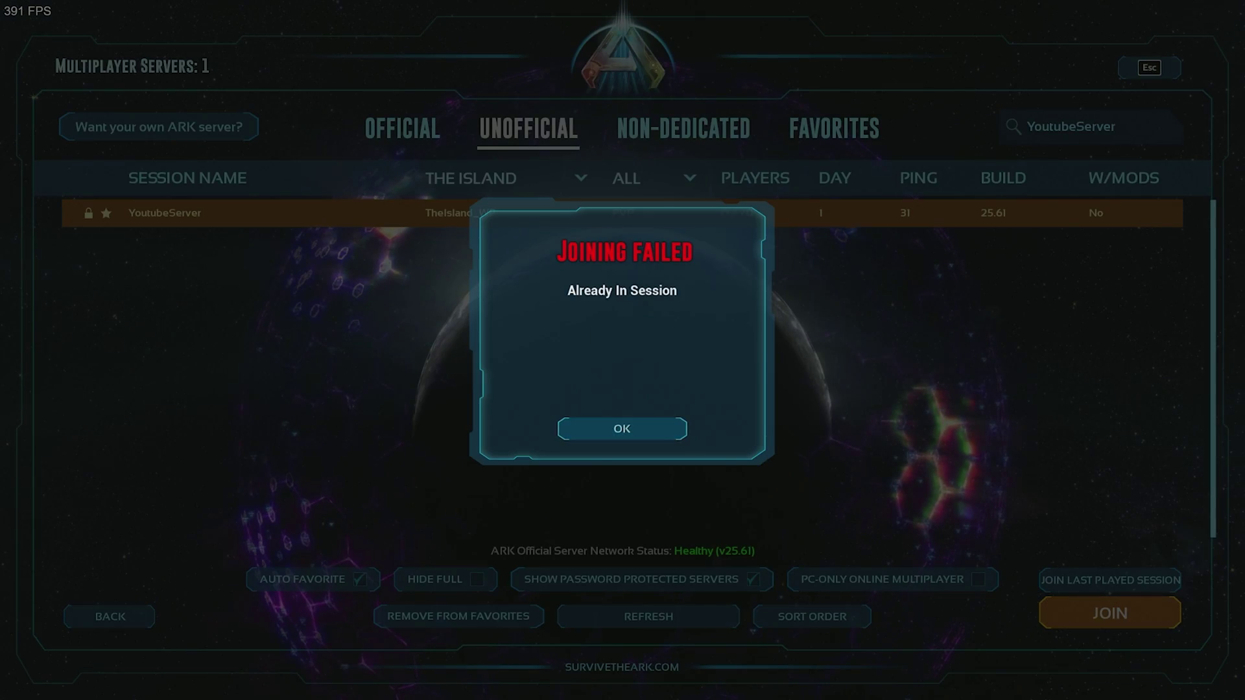
After the join failure, retry joining YoutubeServer and re-enter the server password to connect.
{"action": "left_click", "coordinate": [582, 429]}
{"action": "left_click", "coordinate": [1131, 626]}
{"action": "left_click", "coordinate": [545, 333]}
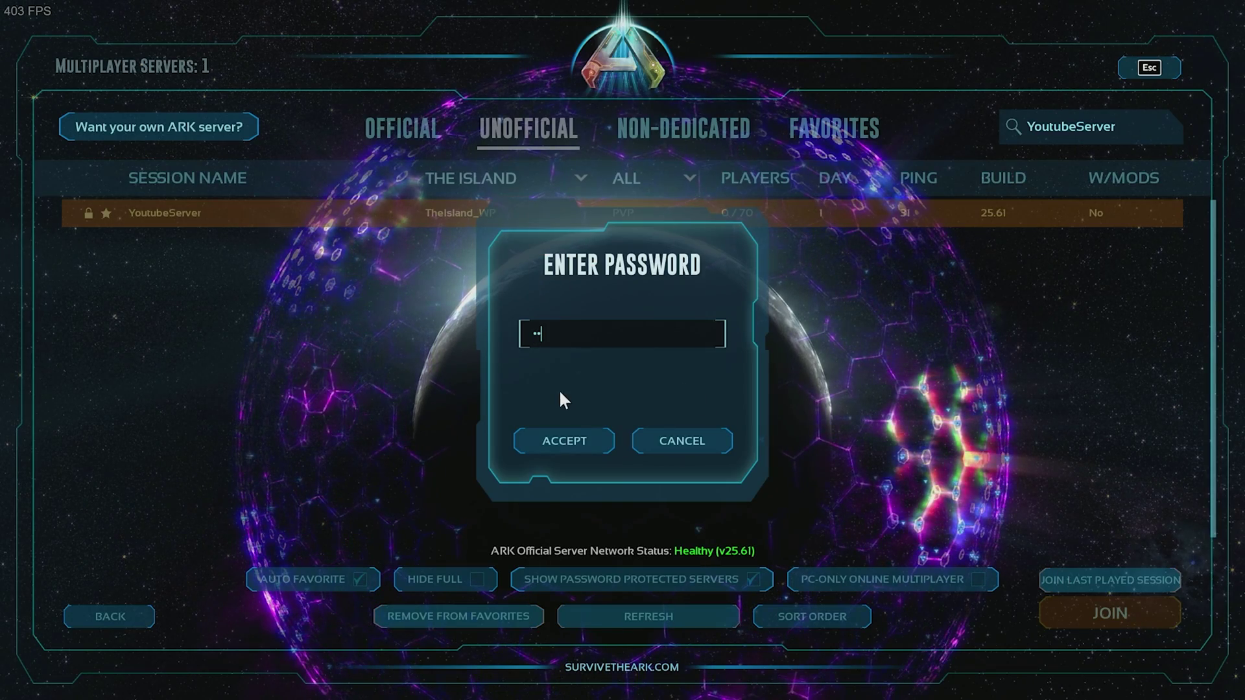
{"action": "type", "text": "1234"}
{"action": "left_click", "coordinate": [578, 442]}
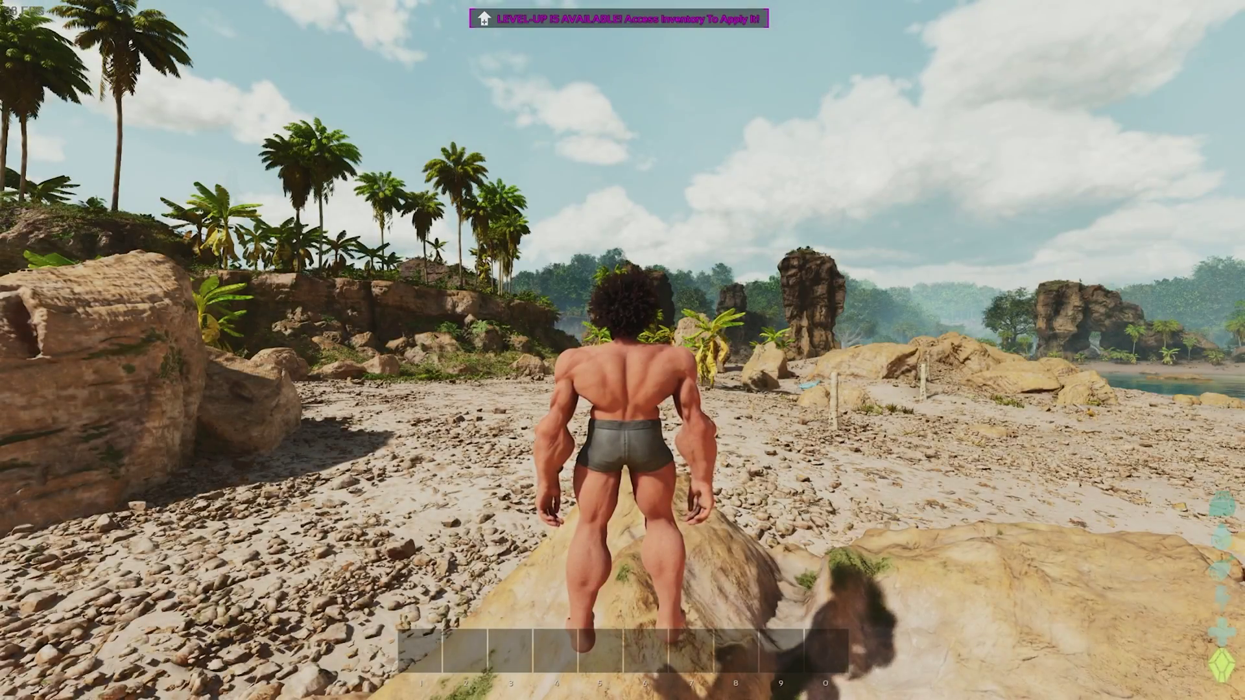
Run the character forward across the beach with W, then press K for first-person view.
{"action": "key", "text": "w"}
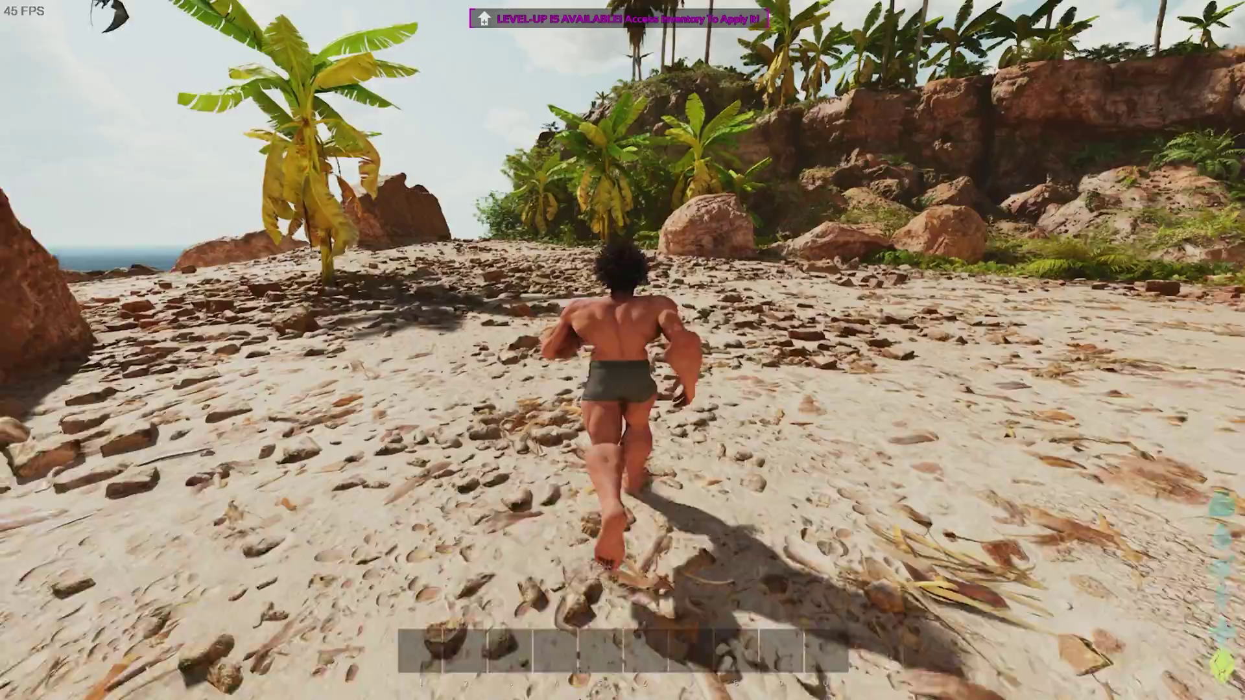
{"action": "key", "text": "k"}
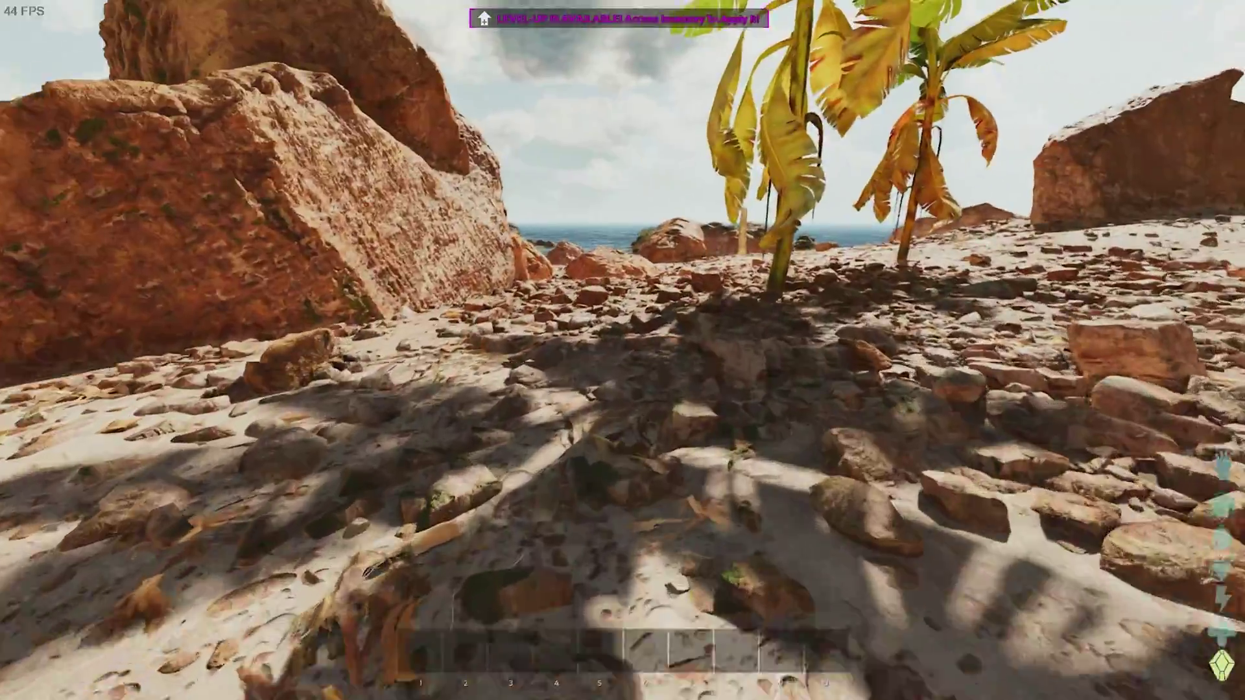